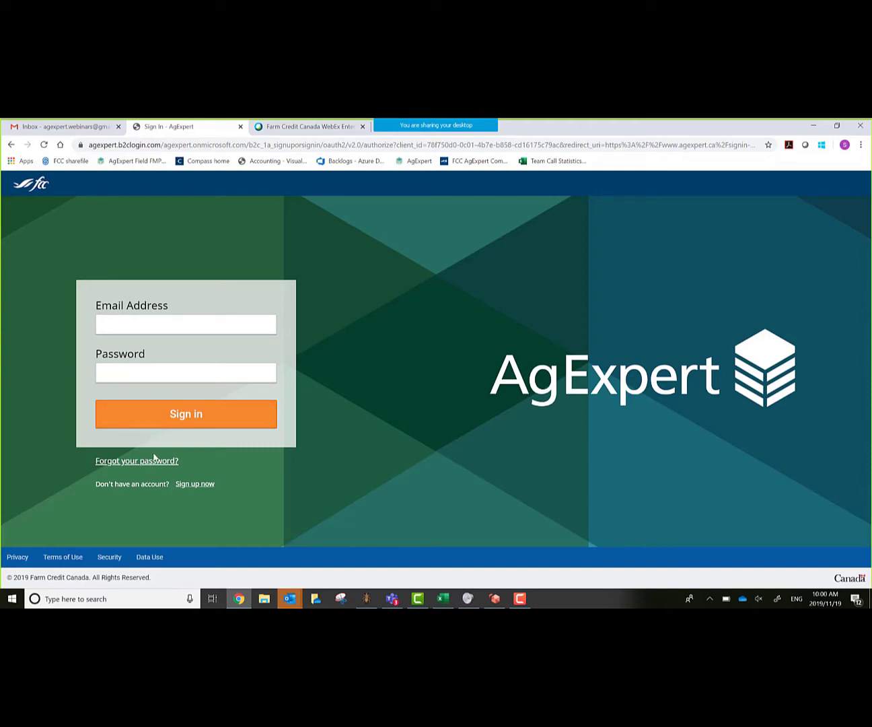
- Open the sign-up form and enter the account e-mail and a confirmed new password
{"action": "left_click", "coordinate": [194, 483]}
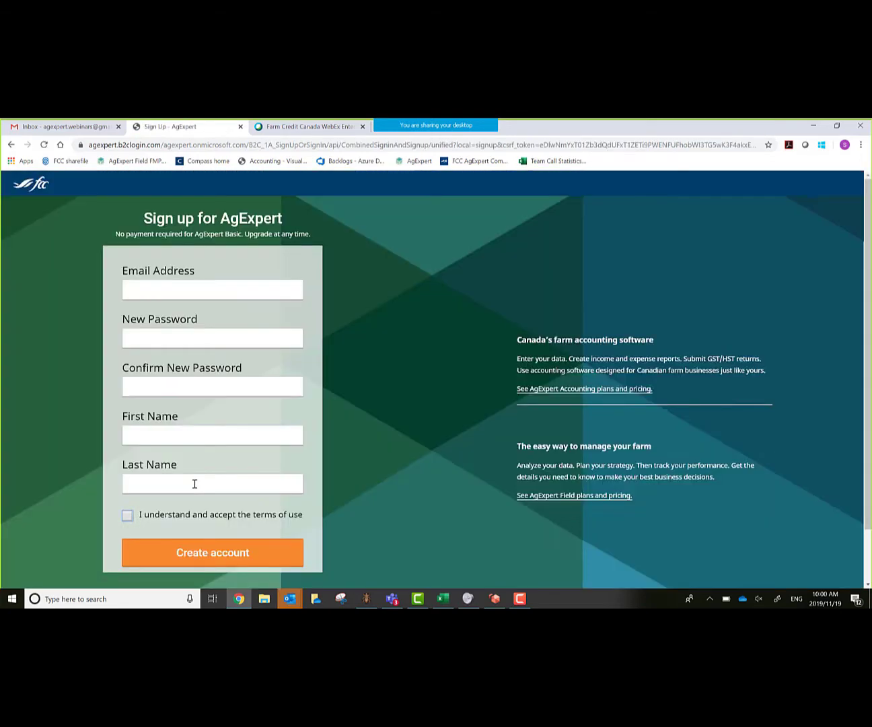
{"action": "left_click", "coordinate": [145, 293]}
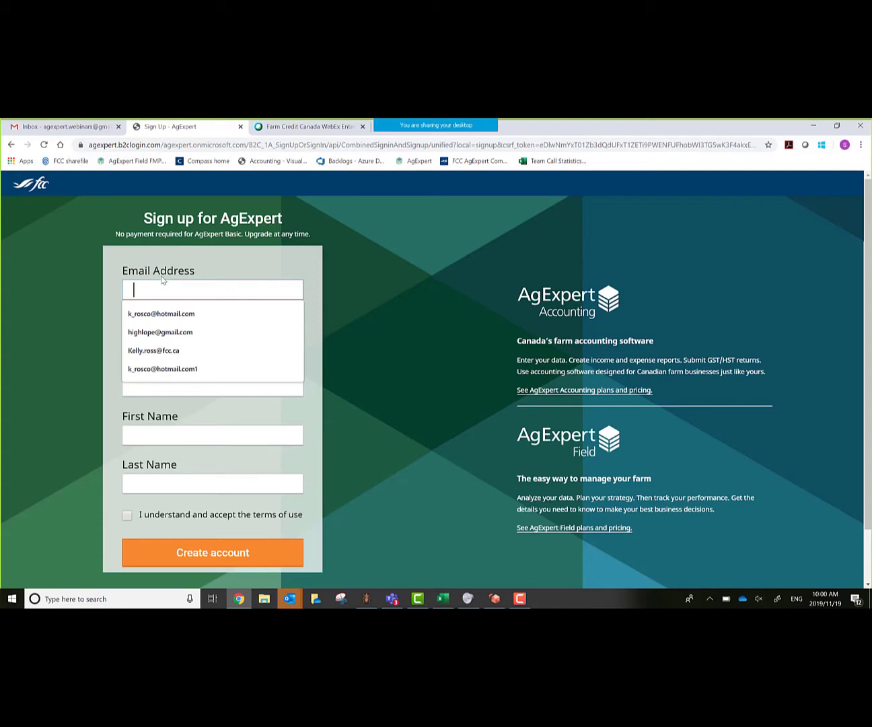
{"action": "key", "text": "ctrl+v"}
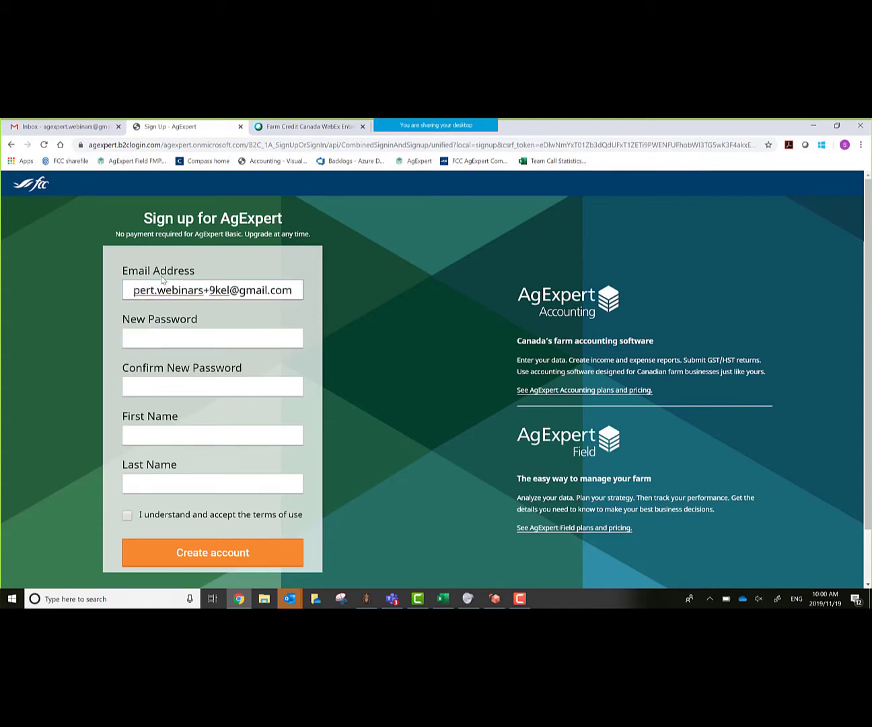
{"action": "key", "text": "Tab"}
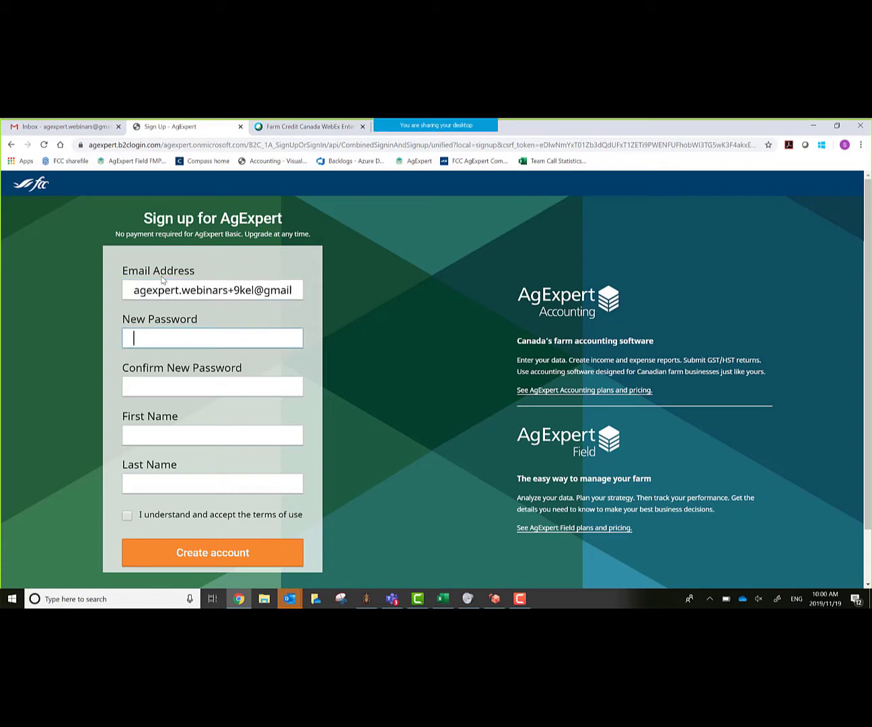
{"action": "type", "text": "•"}
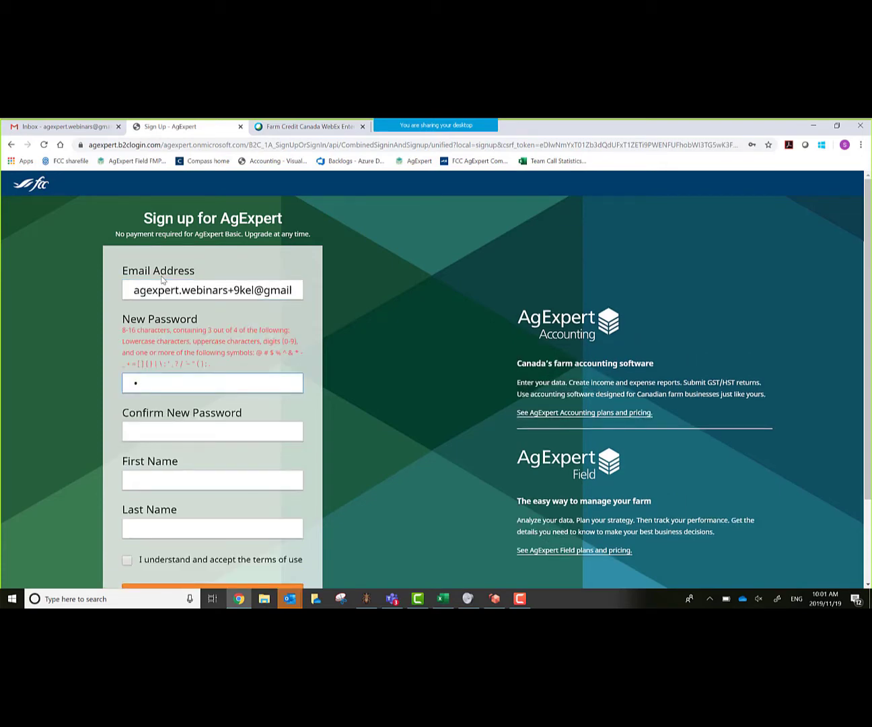
{"action": "type", "text": "••••••••"}
{"action": "key", "text": "Tab"}
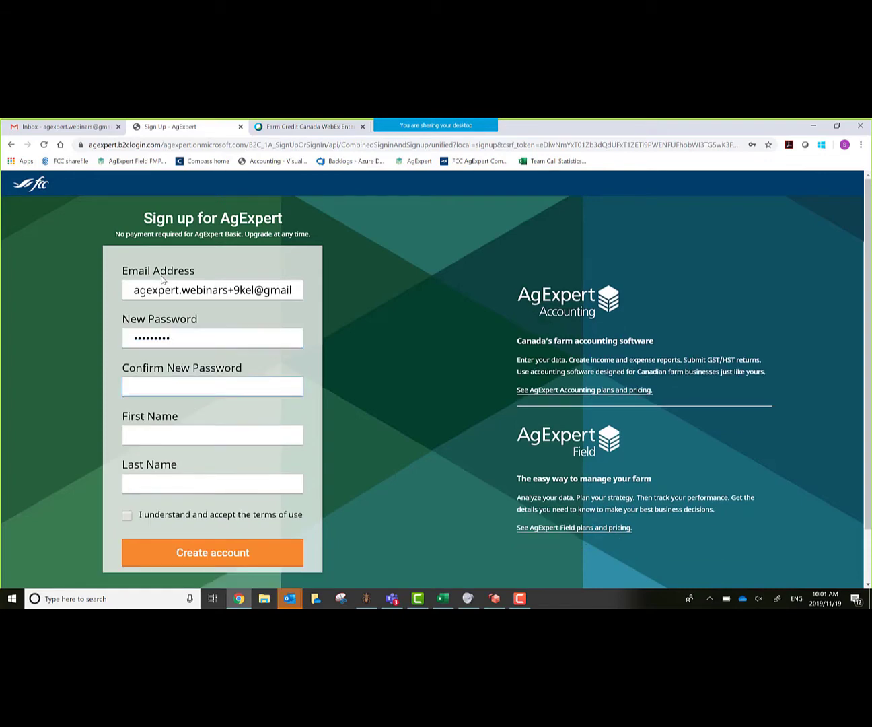
{"action": "type", "text": "•"}
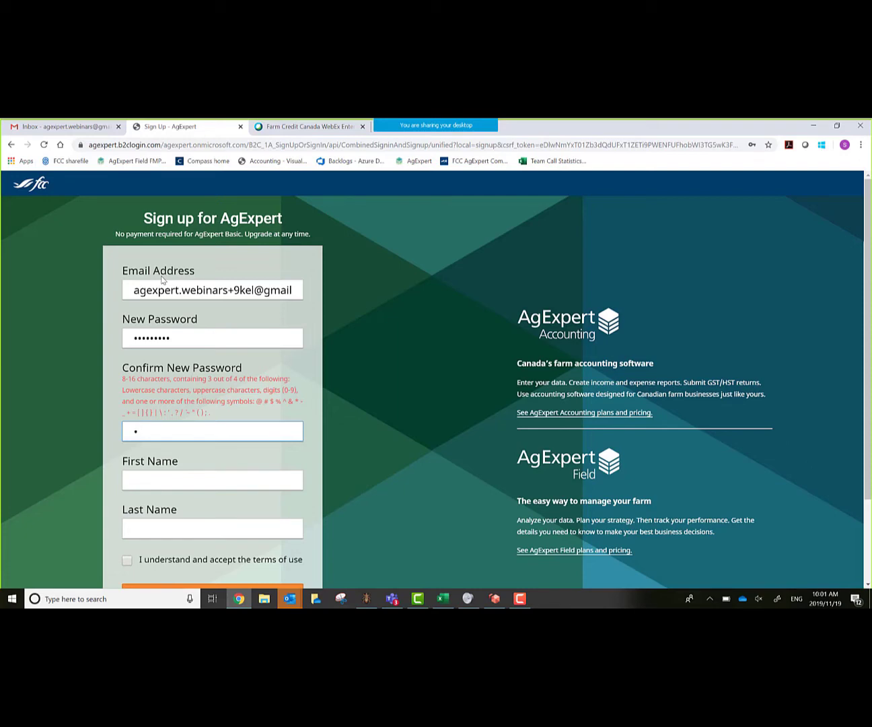
{"action": "type", "text": "•"}
{"action": "key", "text": "BackSpace"}
{"action": "type", "text": "•••••••••"}
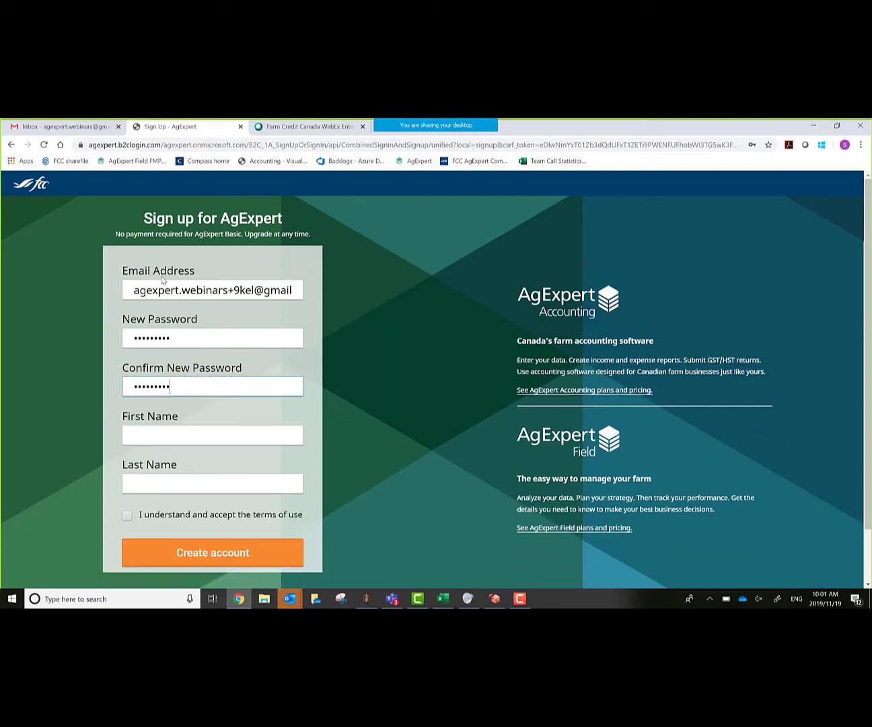
- Enter the account holder's first and last name and accept the terms of use
{"action": "key", "text": "Tab"}
{"action": "key", "text": "Tab"}
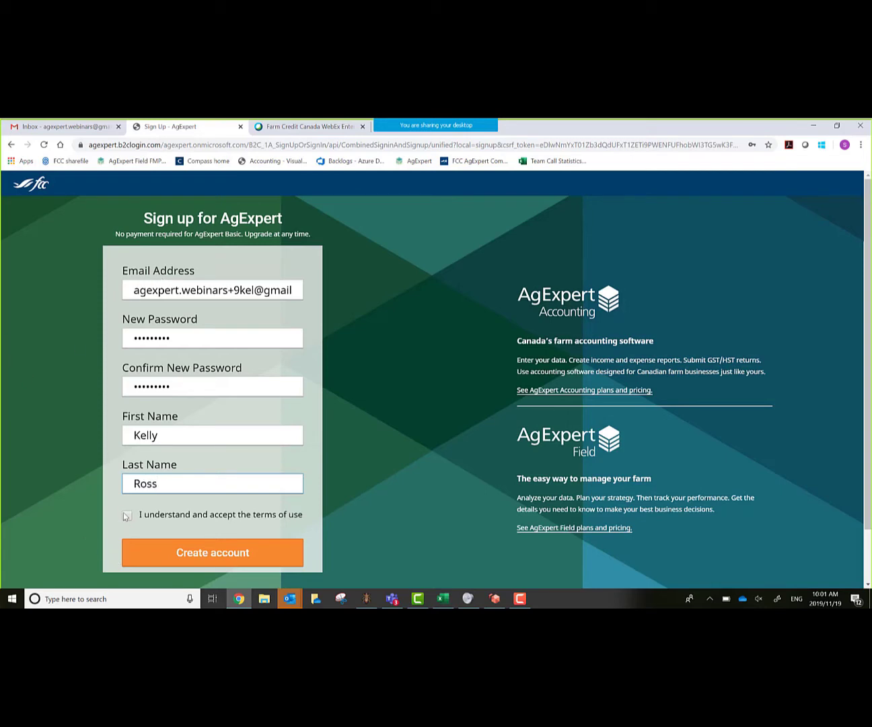
{"action": "left_click", "coordinate": [126, 517]}
{"action": "left_click", "coordinate": [127, 516]}
- Submit the new account, then open the AgExpert Email confirmation message in the Gmail inbox
{"action": "left_click", "coordinate": [194, 555]}
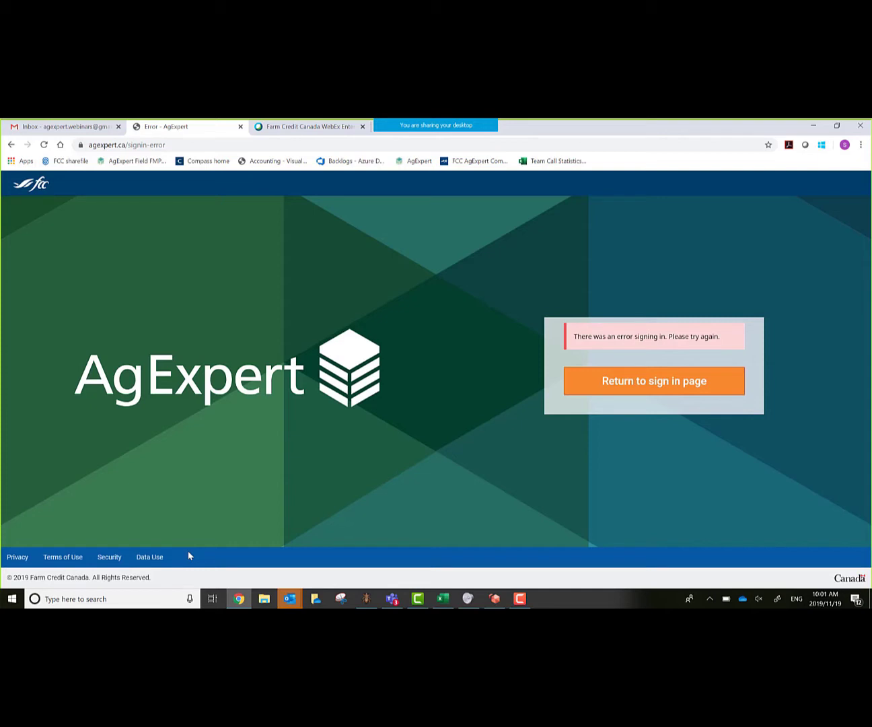
{"action": "left_click", "coordinate": [80, 127]}
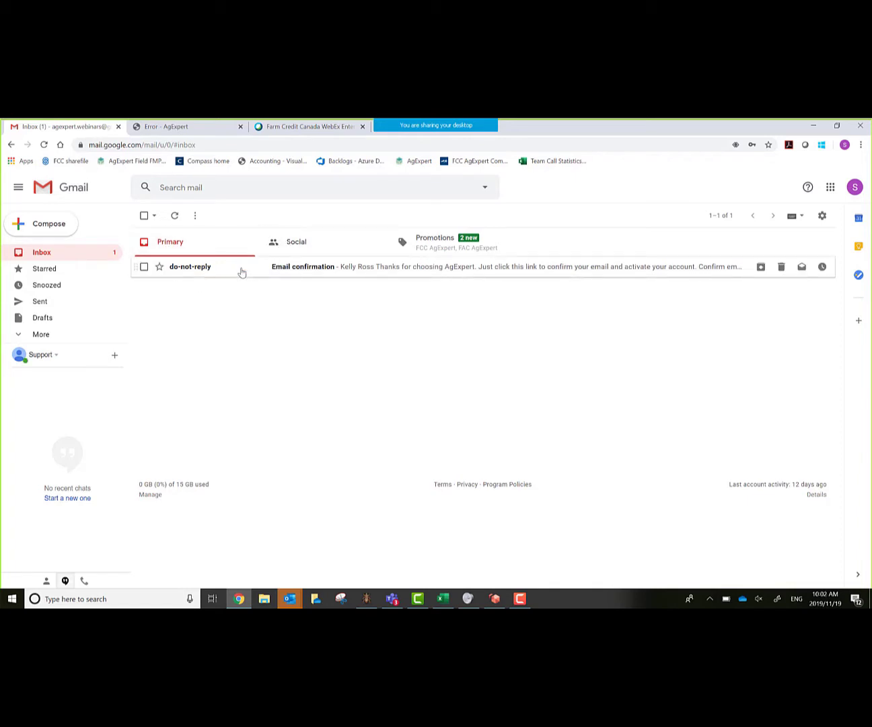
{"action": "left_click", "coordinate": [242, 272]}
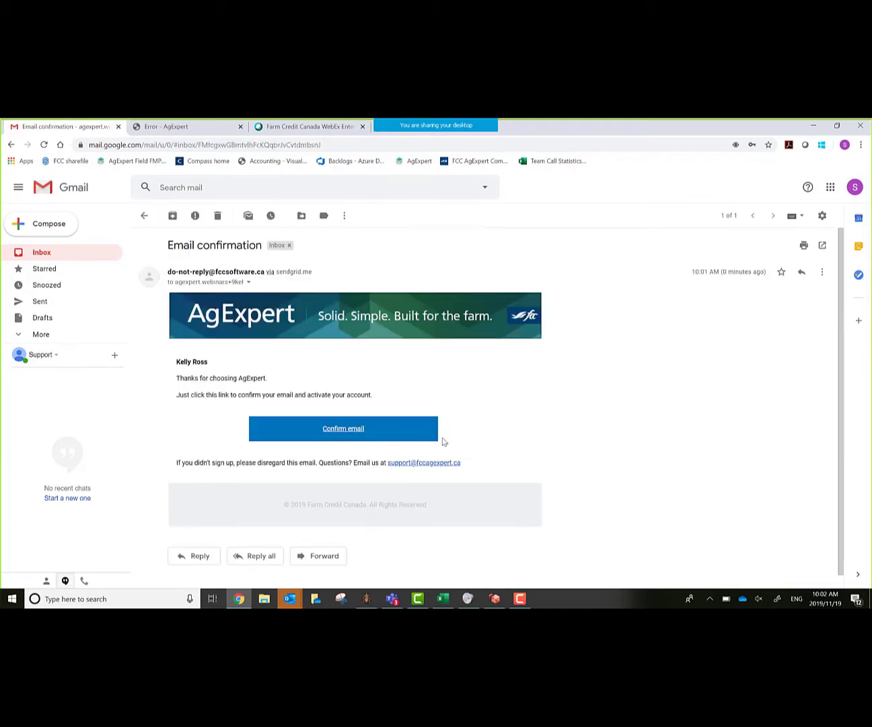
- Confirm the account e-mail and name the new business 'Ag EX farms'
{"action": "left_click", "coordinate": [349, 431]}
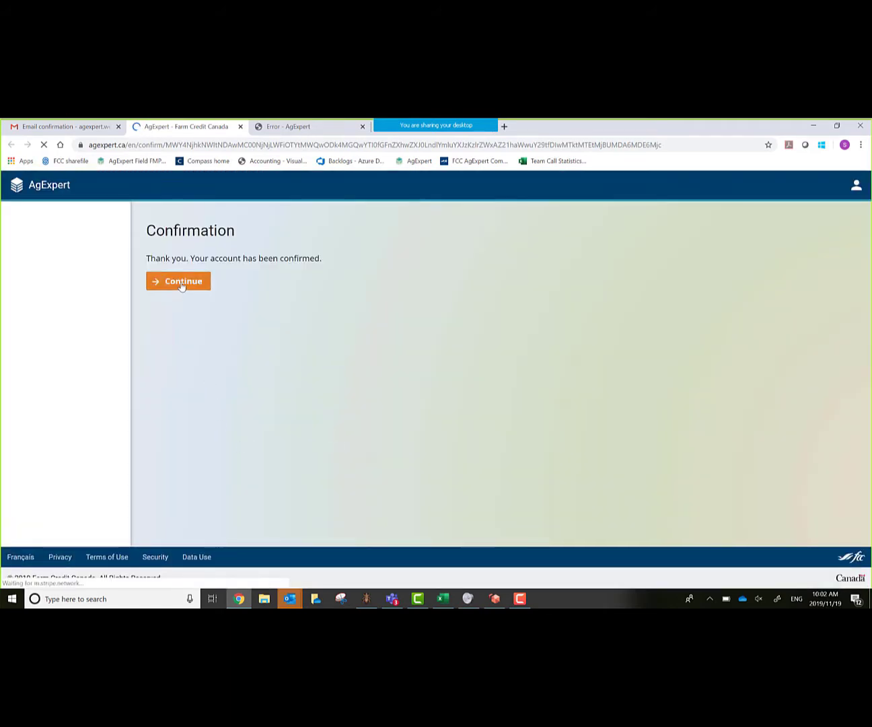
{"action": "left_click", "coordinate": [180, 284]}
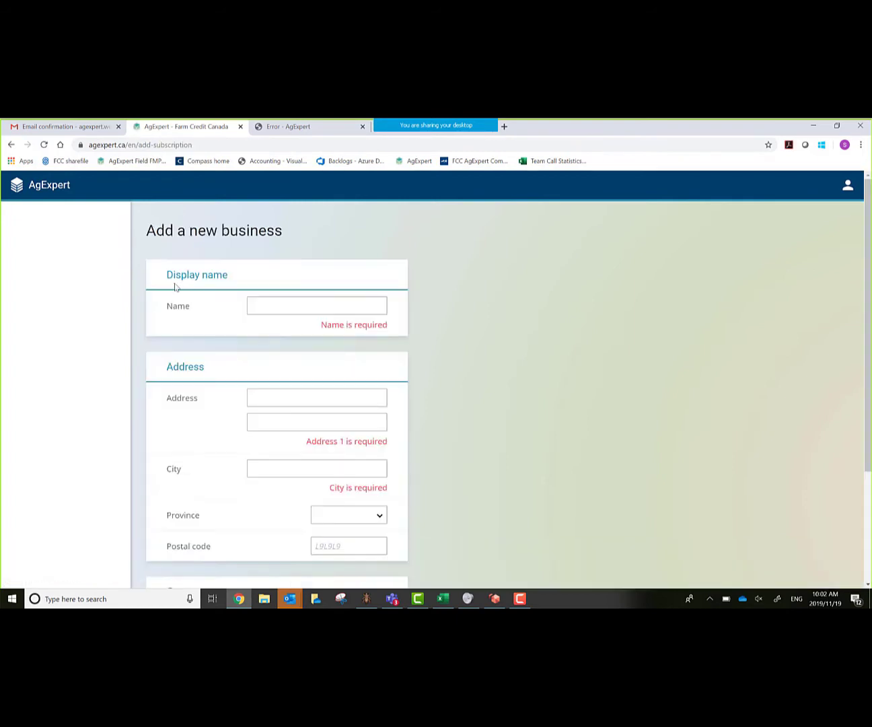
{"action": "left_click", "coordinate": [309, 305]}
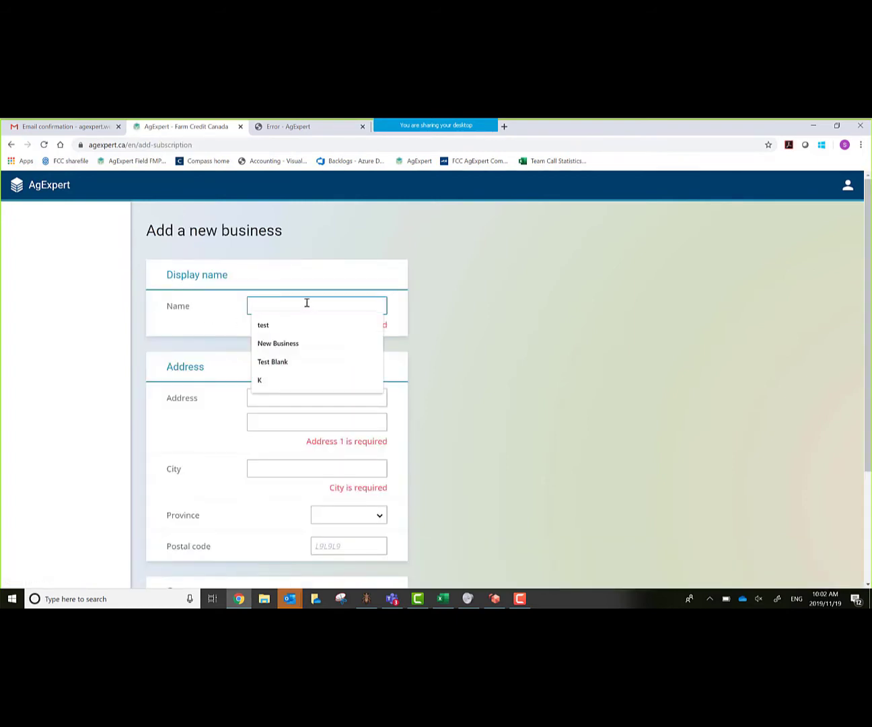
{"action": "type", "text": "A"}
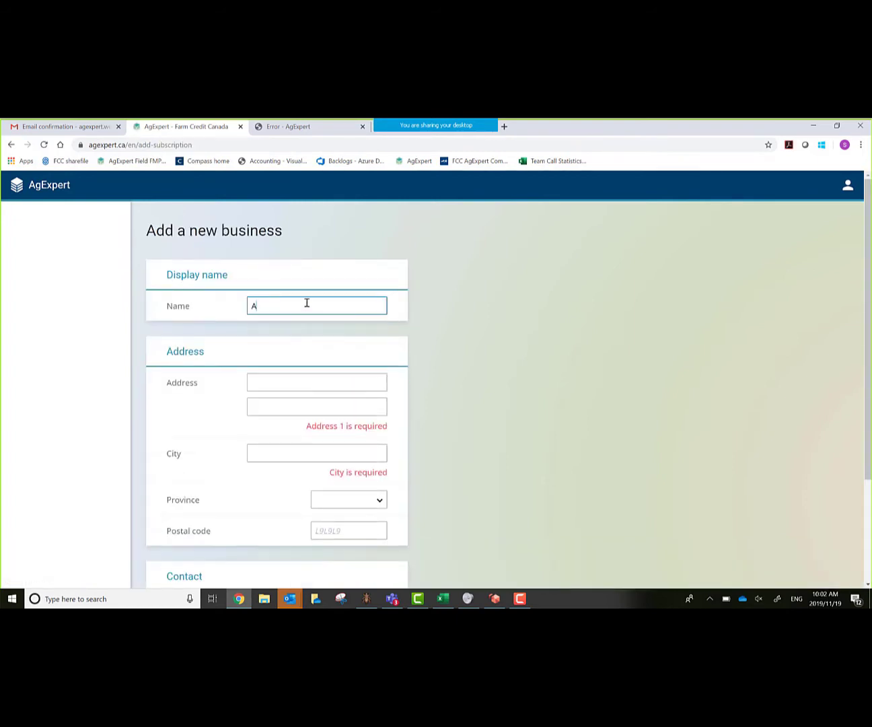
{"action": "type", "text": "g EX farms"}
- Enter the business street address and city, and set the province to Saskatchewan
{"action": "key", "text": "Tab"}
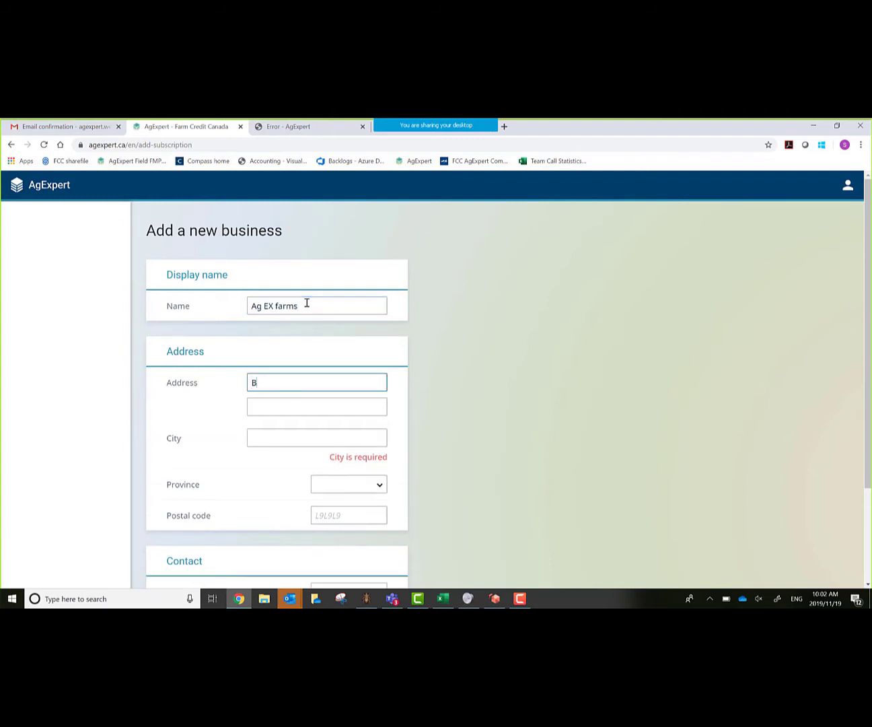
{"action": "key", "text": "Tab"}
{"action": "key", "text": "Tab"}
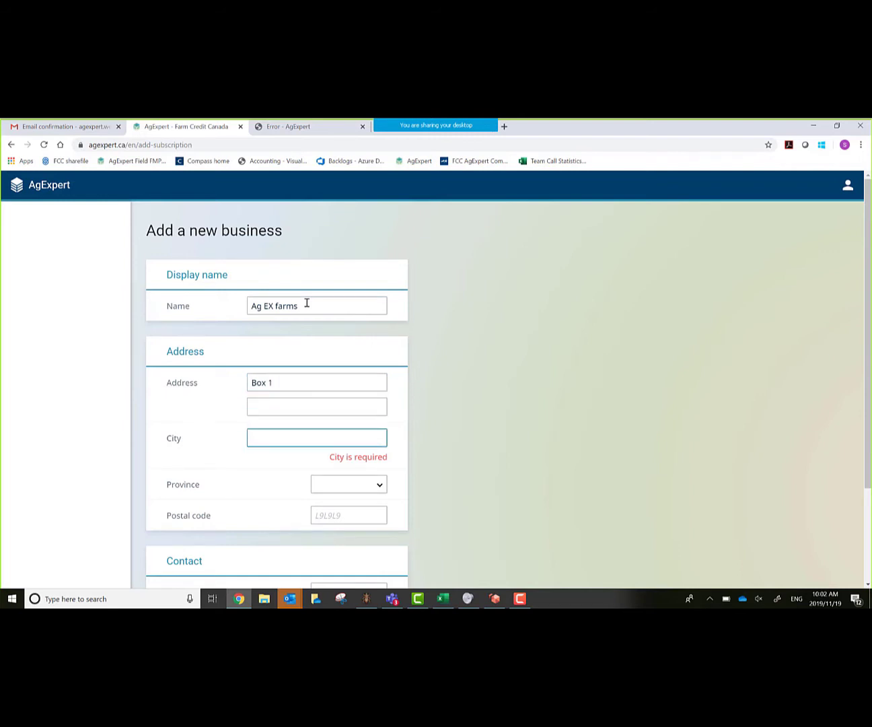
{"action": "type", "text": "Dav"}
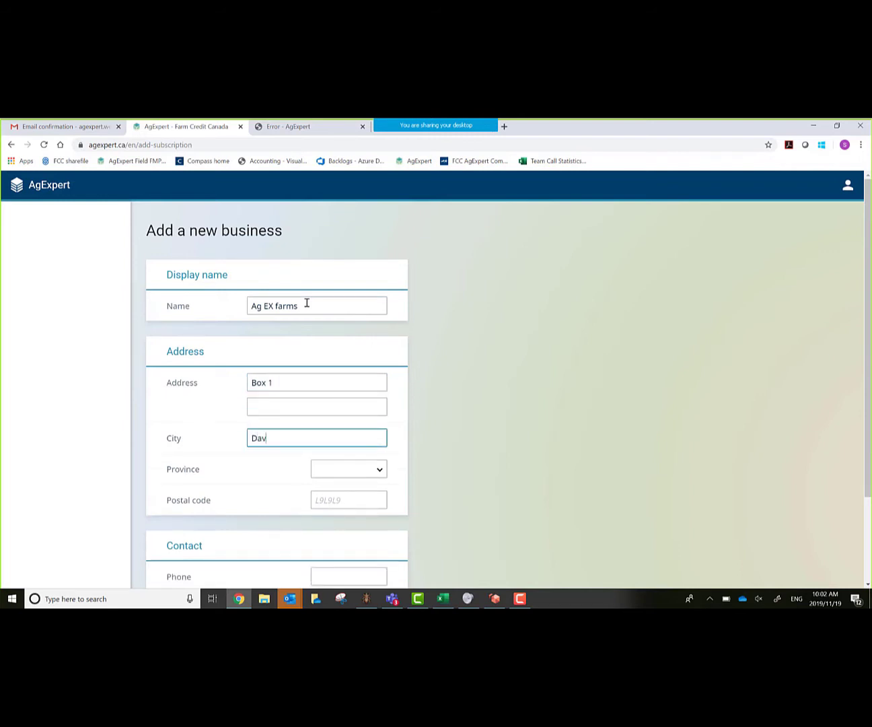
{"action": "type", "text": "in"}
{"action": "key", "text": "Tab"}
{"action": "key", "text": "s"}
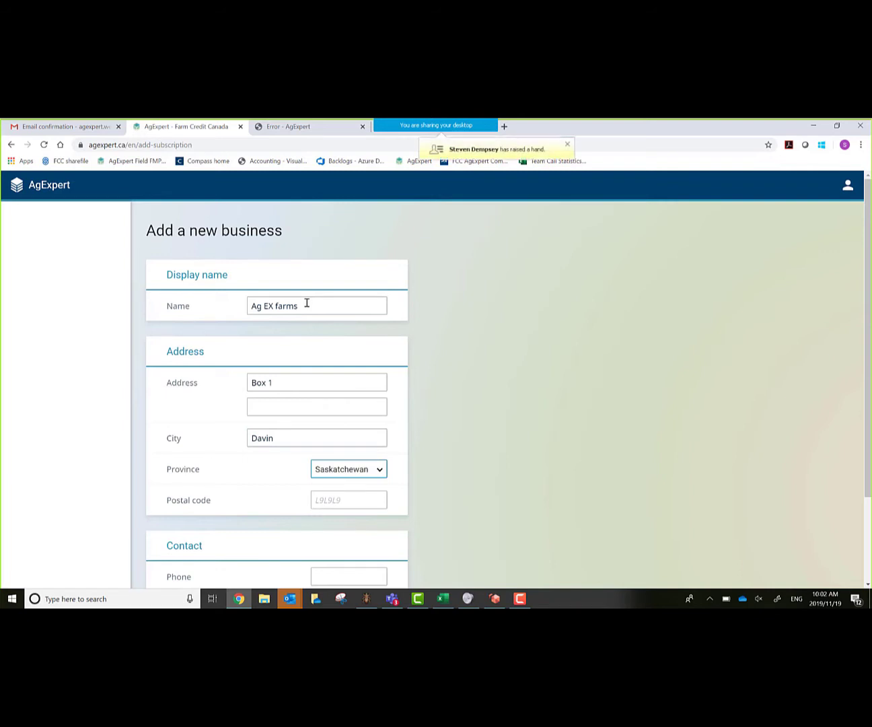
{"action": "key", "text": "Tab"}
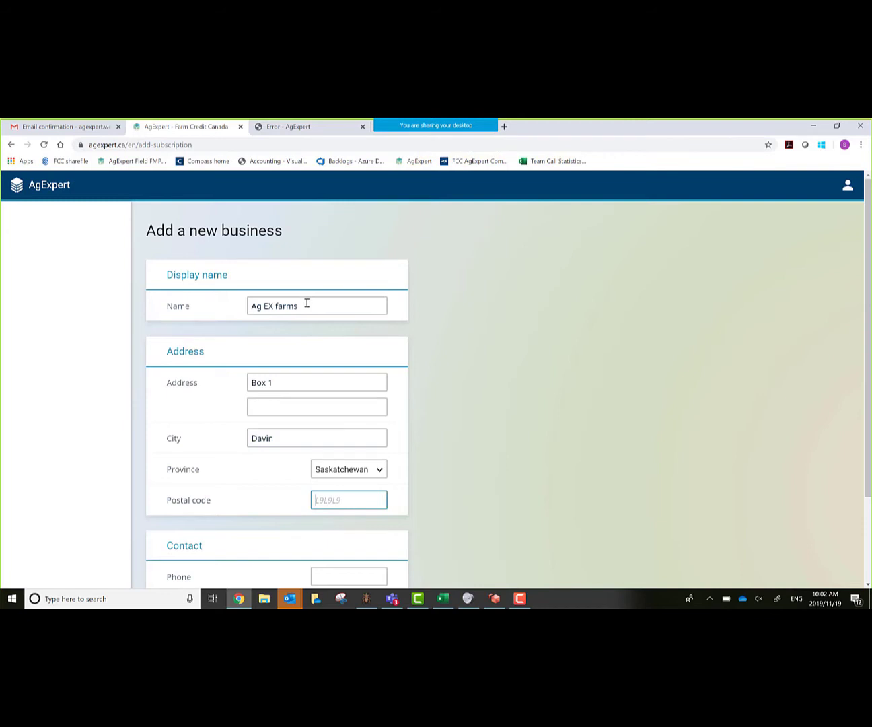
- Enter the business postal code and corrected phone number, then save the business
{"action": "type", "text": "S0"}
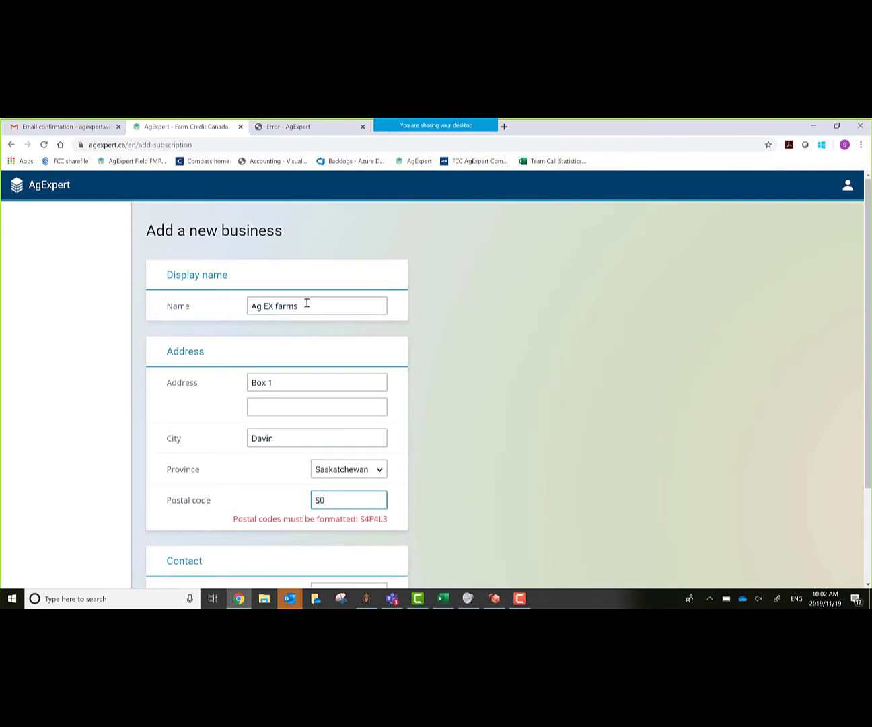
{"action": "type", "text": "G4G0"}
{"action": "key", "text": "Tab"}
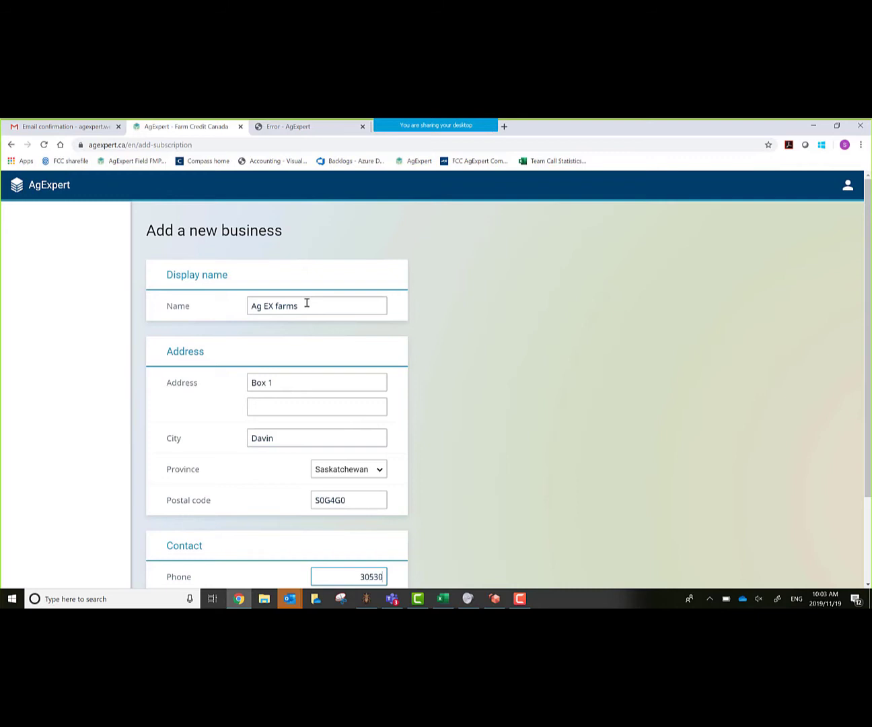
{"action": "key", "text": "Tab"}
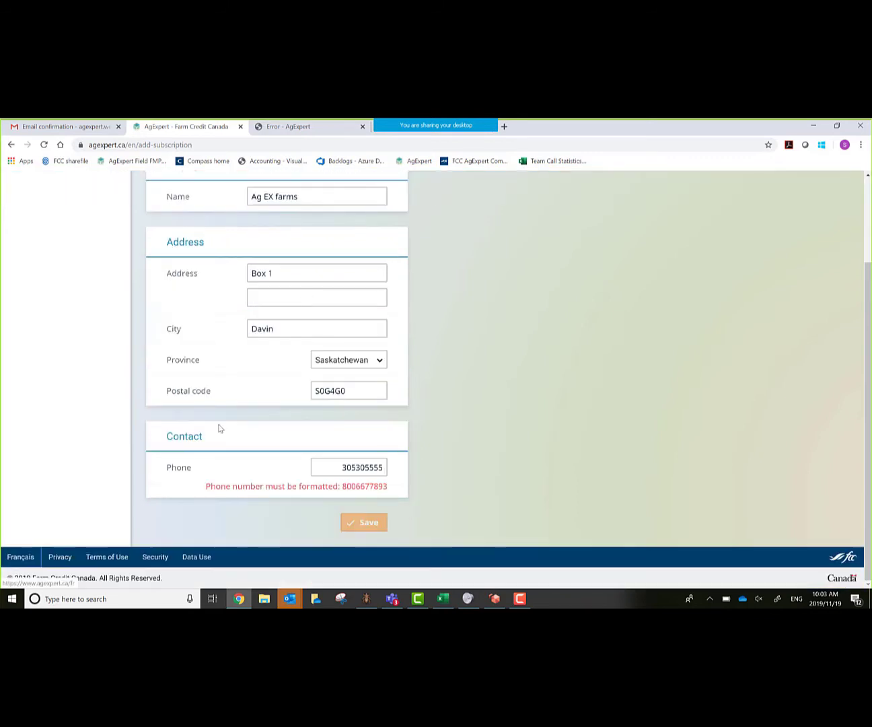
{"action": "left_click", "coordinate": [356, 467]}
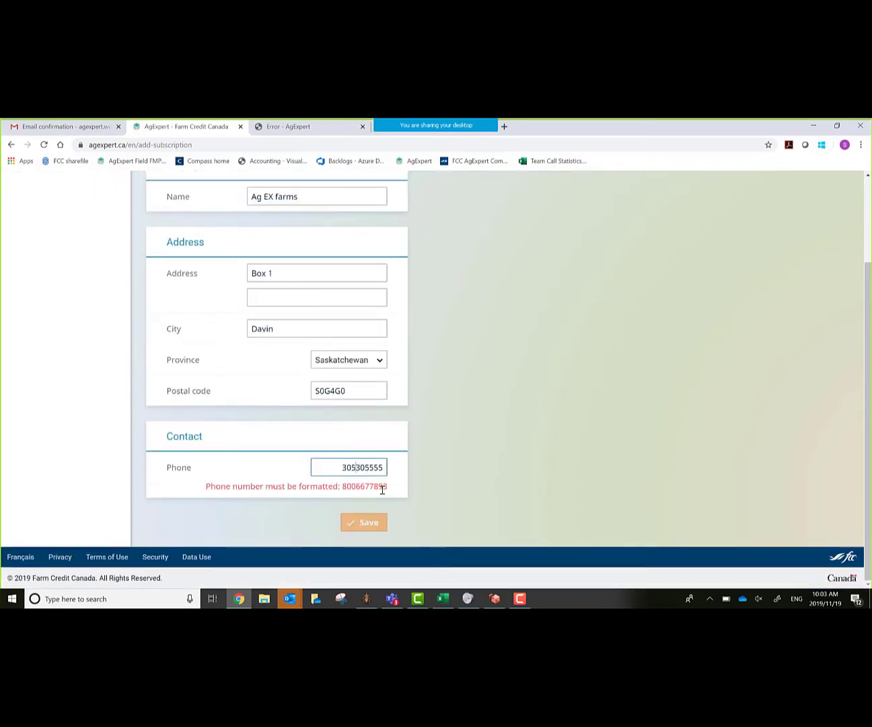
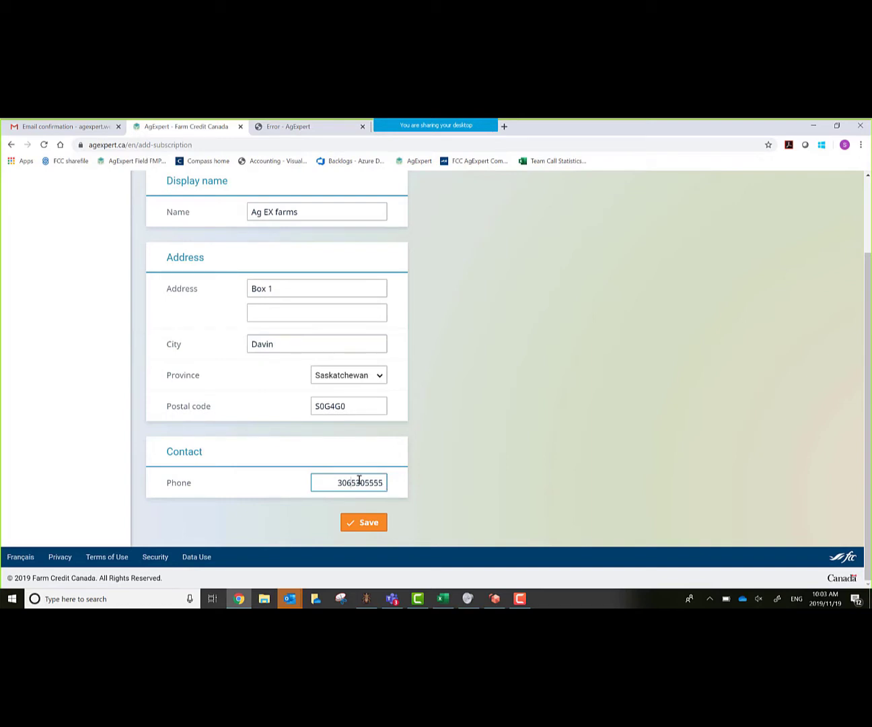
{"action": "left_click", "coordinate": [360, 526]}
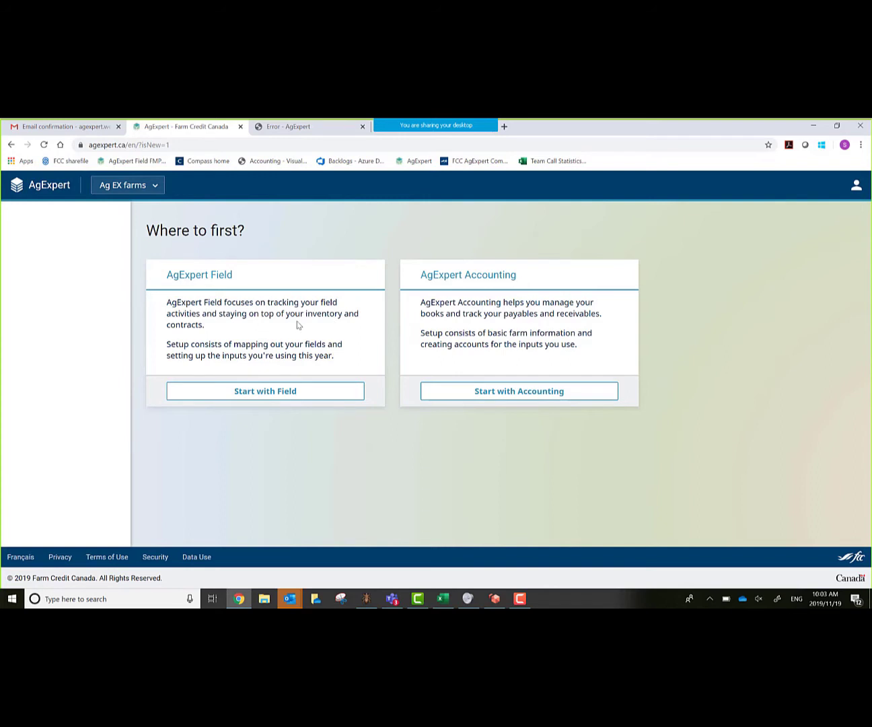
- Choose to set up AgExpert Field first, reaching the Ag EX farms 2019 dashboard
{"action": "left_click", "coordinate": [254, 398]}
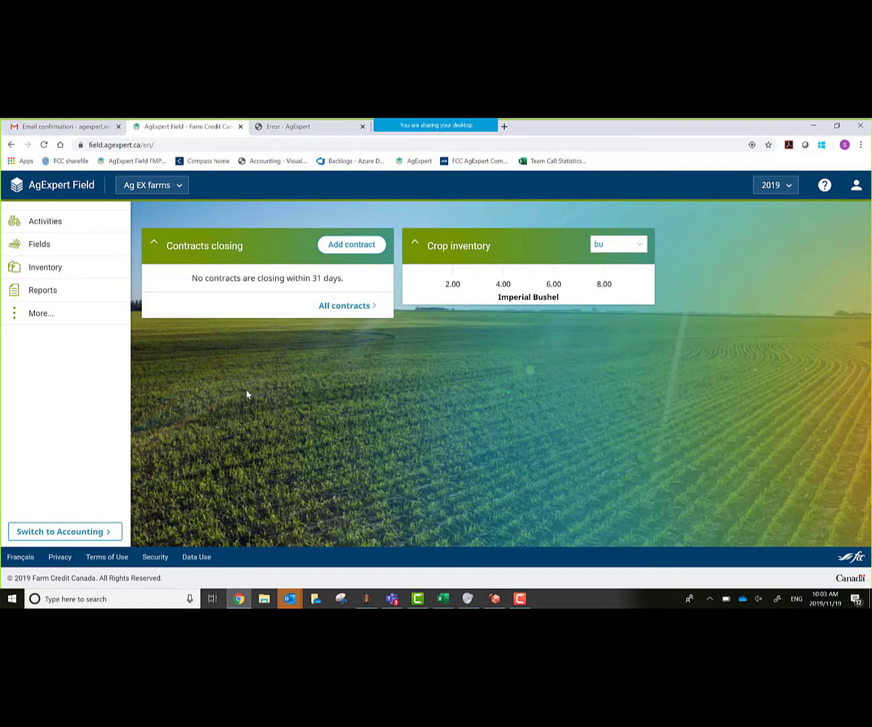
- Open My account from the profile menu and show the Change password form
{"action": "left_click", "coordinate": [855, 192]}
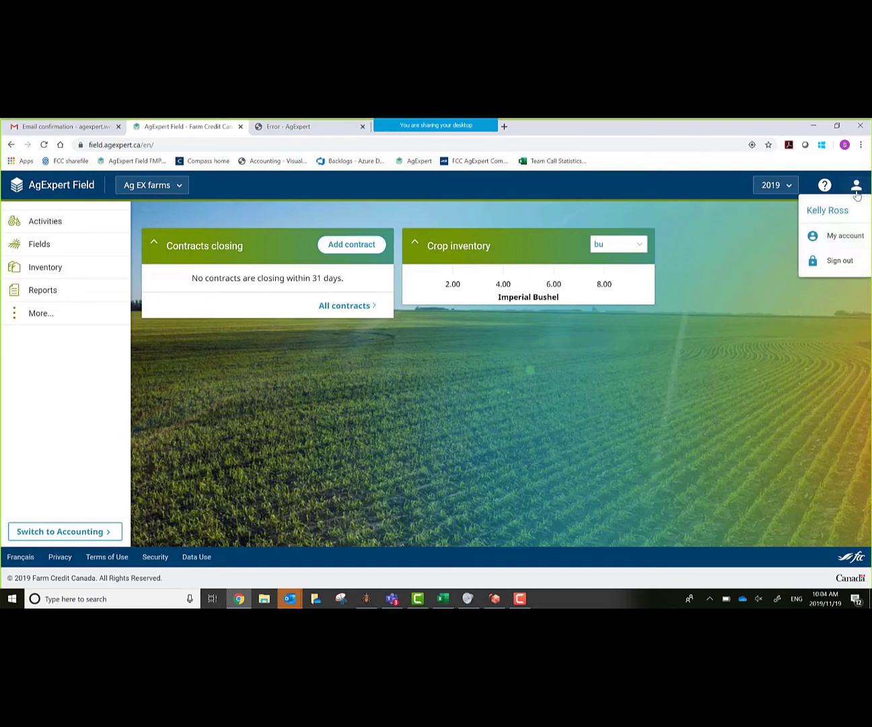
{"action": "left_click", "coordinate": [845, 236]}
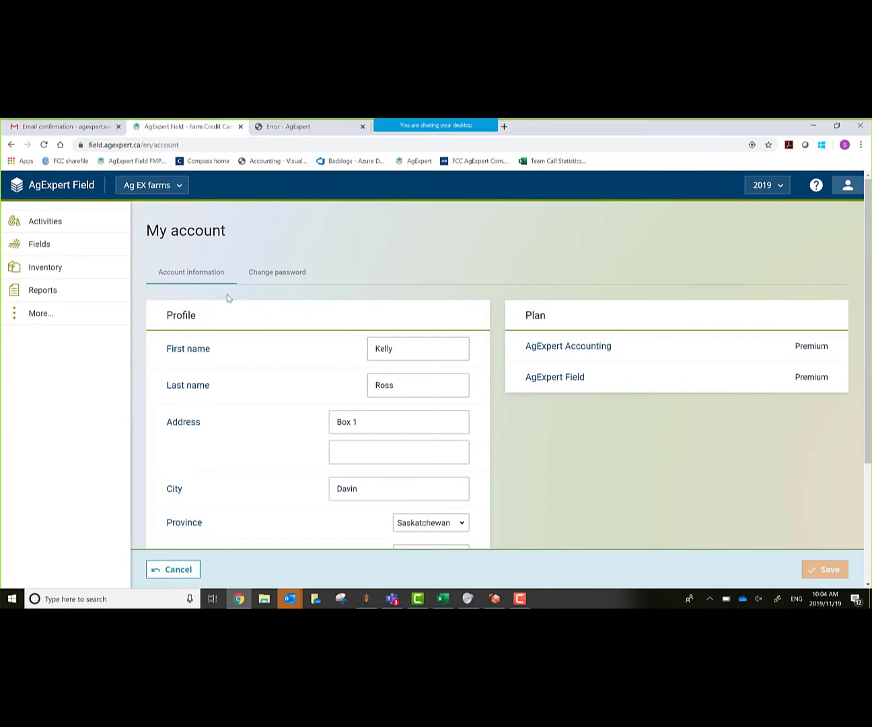
{"action": "scroll", "coordinate": [308, 379], "scroll_direction": "down", "scroll_amount": 1}
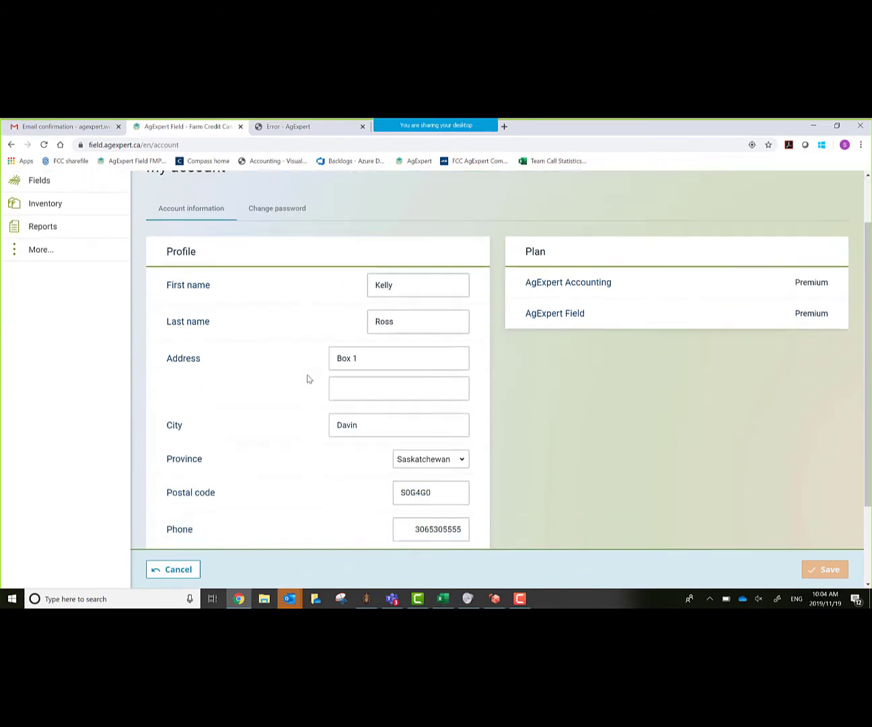
{"action": "scroll", "coordinate": [308, 378], "scroll_direction": "down", "scroll_amount": 1}
{"action": "scroll", "coordinate": [307, 369], "scroll_direction": "up", "scroll_amount": 3}
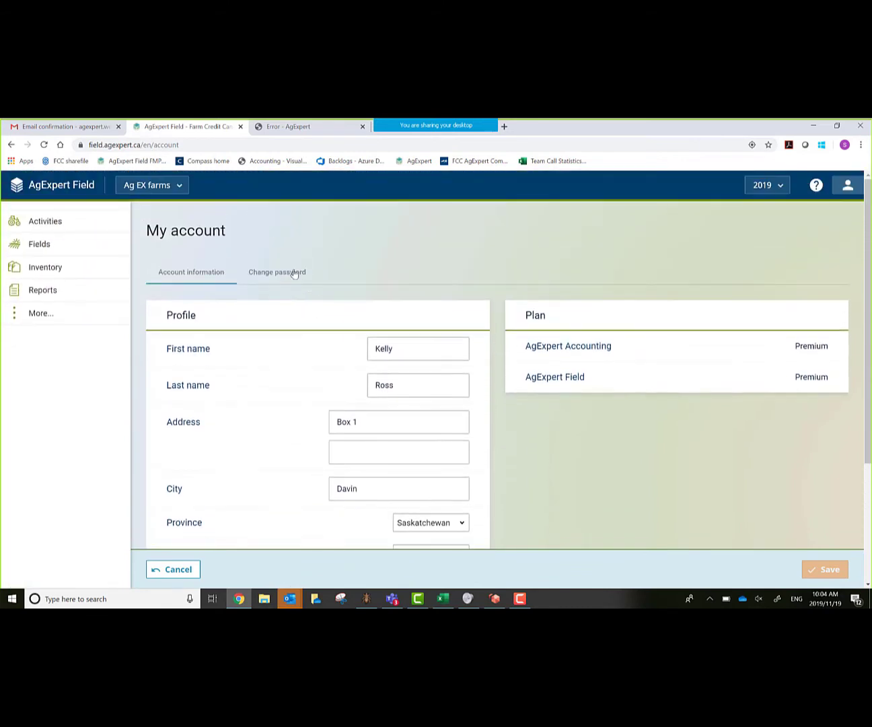
{"action": "left_click", "coordinate": [294, 272]}
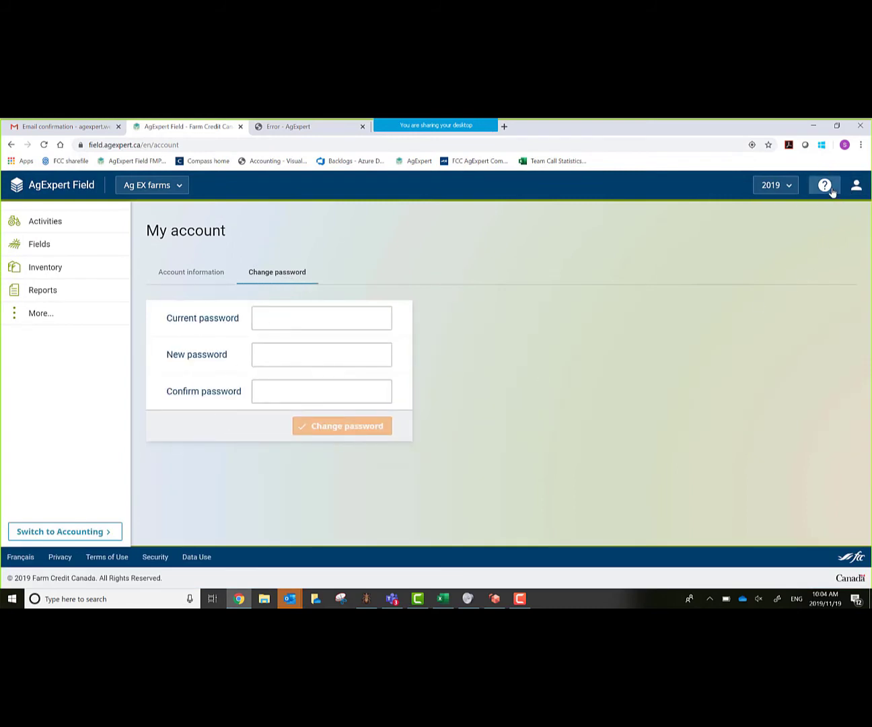
{"action": "left_click", "coordinate": [853, 188]}
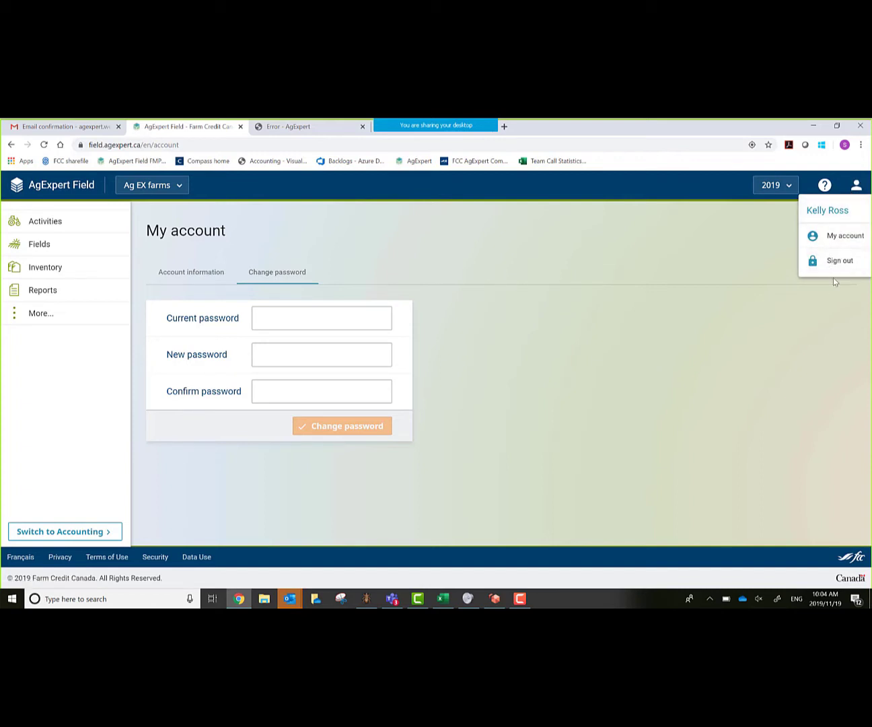
{"action": "left_click", "coordinate": [827, 325]}
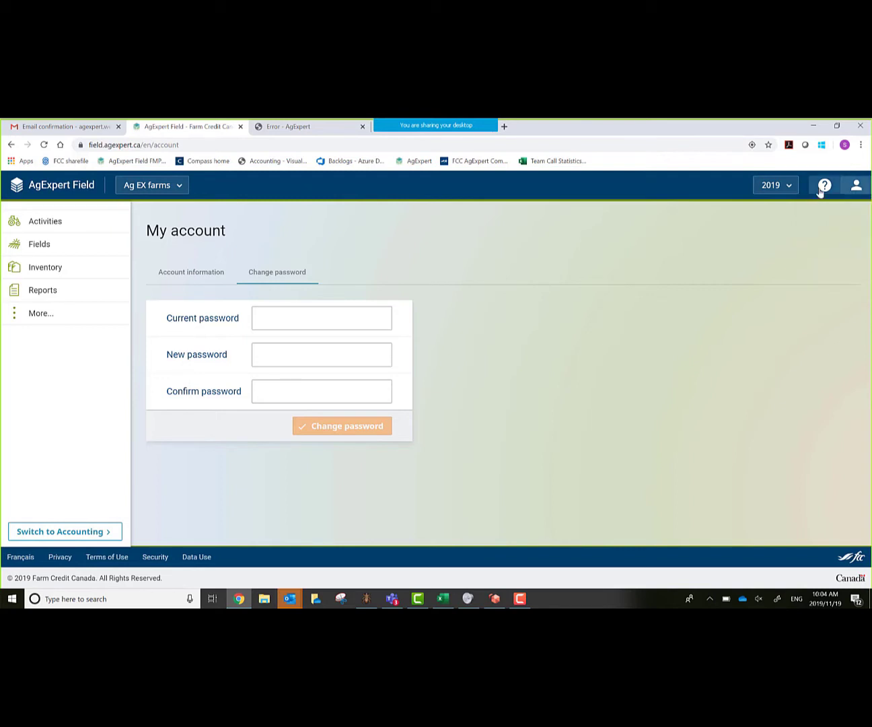
{"action": "left_click", "coordinate": [823, 189]}
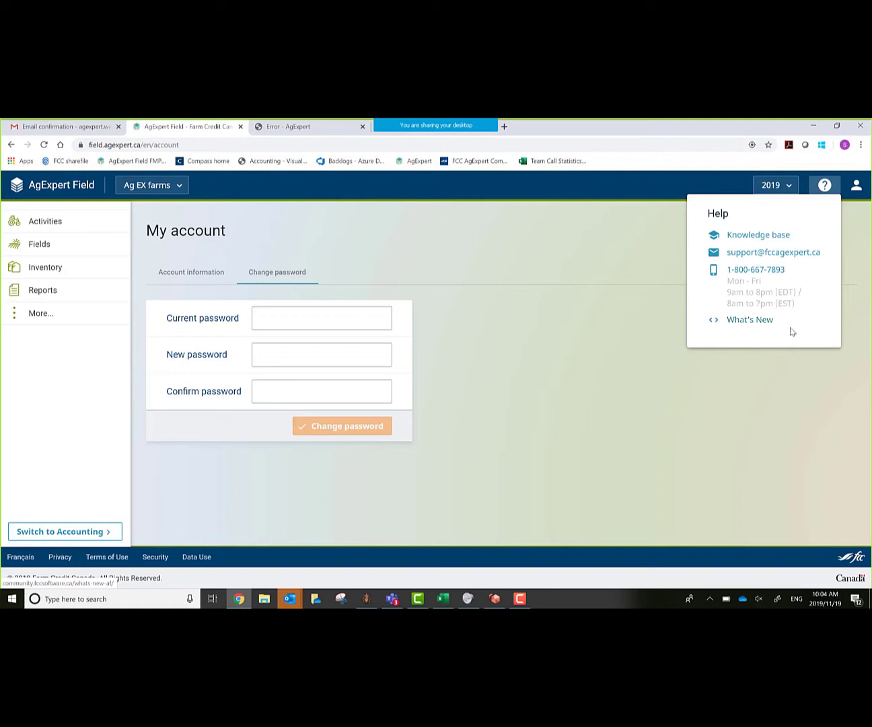
{"action": "left_click", "coordinate": [781, 434]}
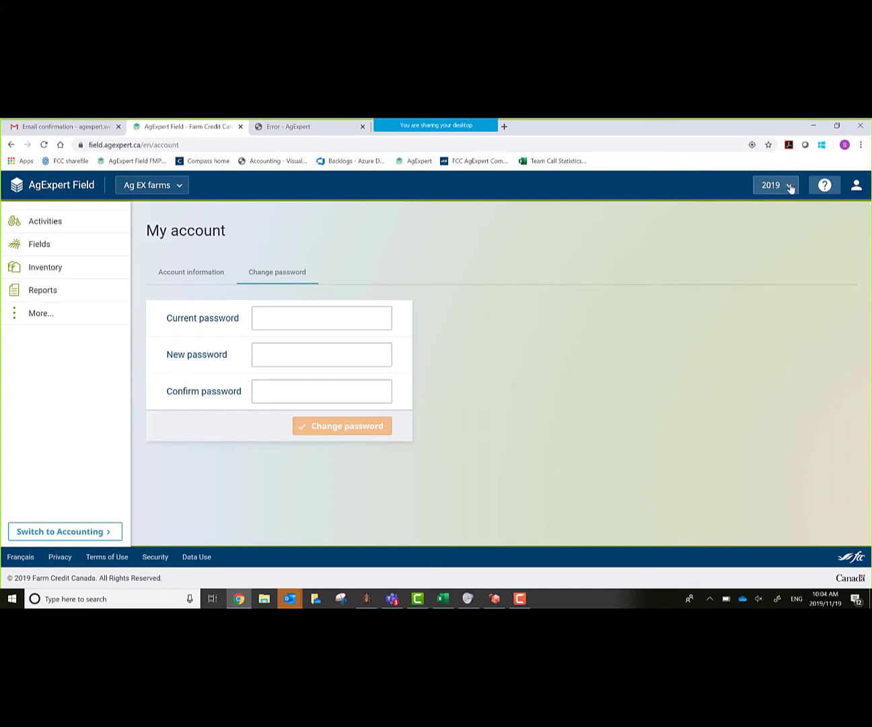
{"action": "left_click", "coordinate": [789, 189]}
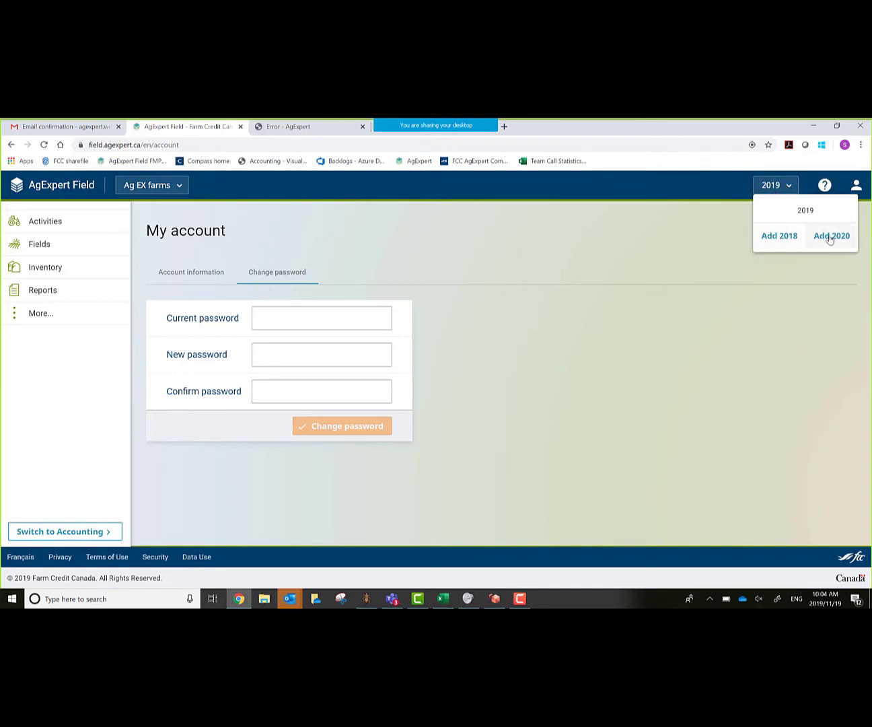
{"action": "left_click", "coordinate": [766, 340]}
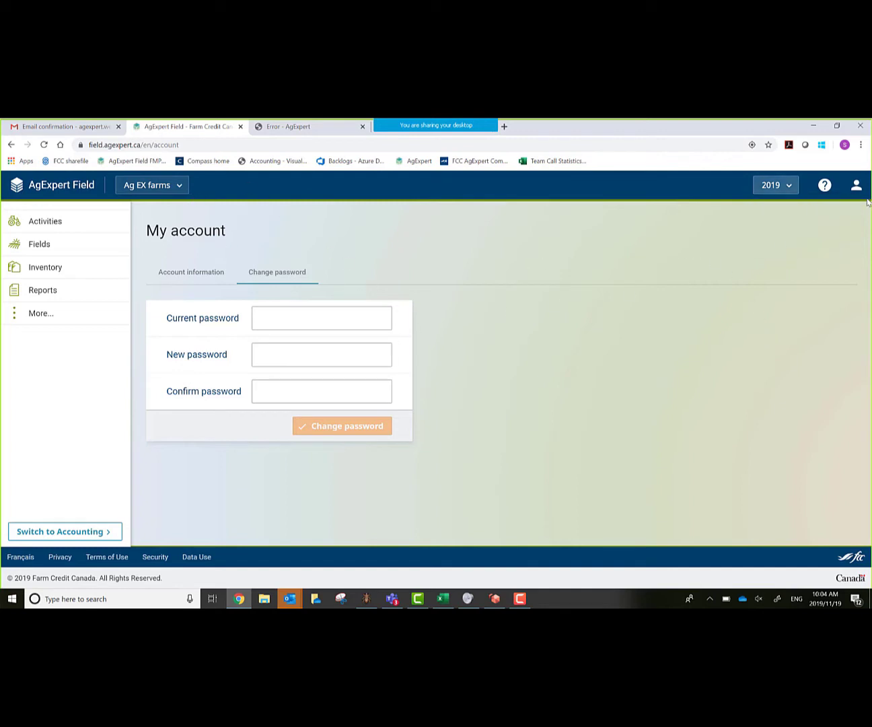
{"action": "left_click", "coordinate": [188, 188]}
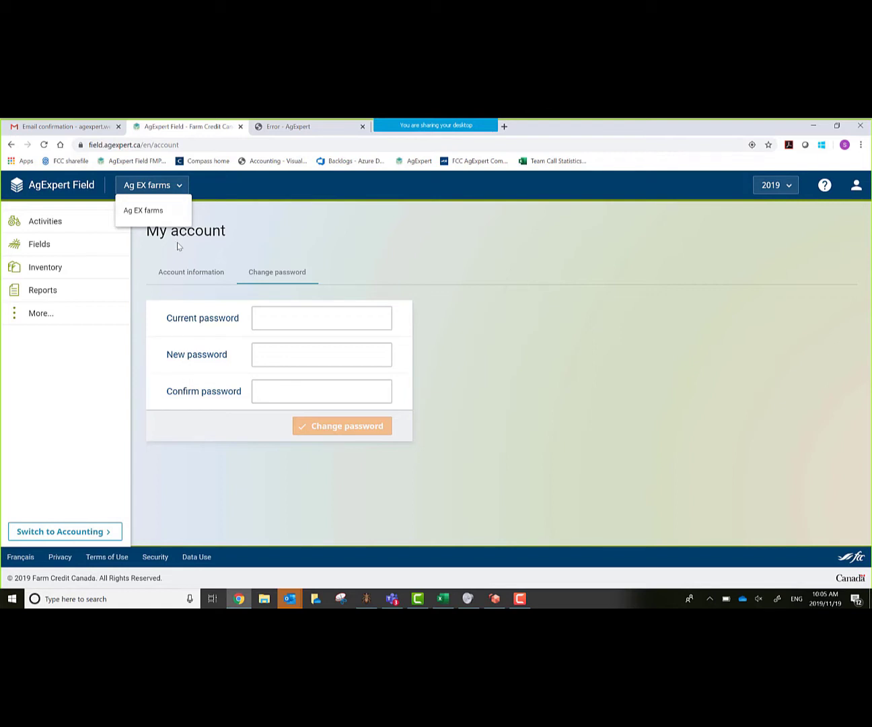
{"action": "left_click", "coordinate": [527, 249]}
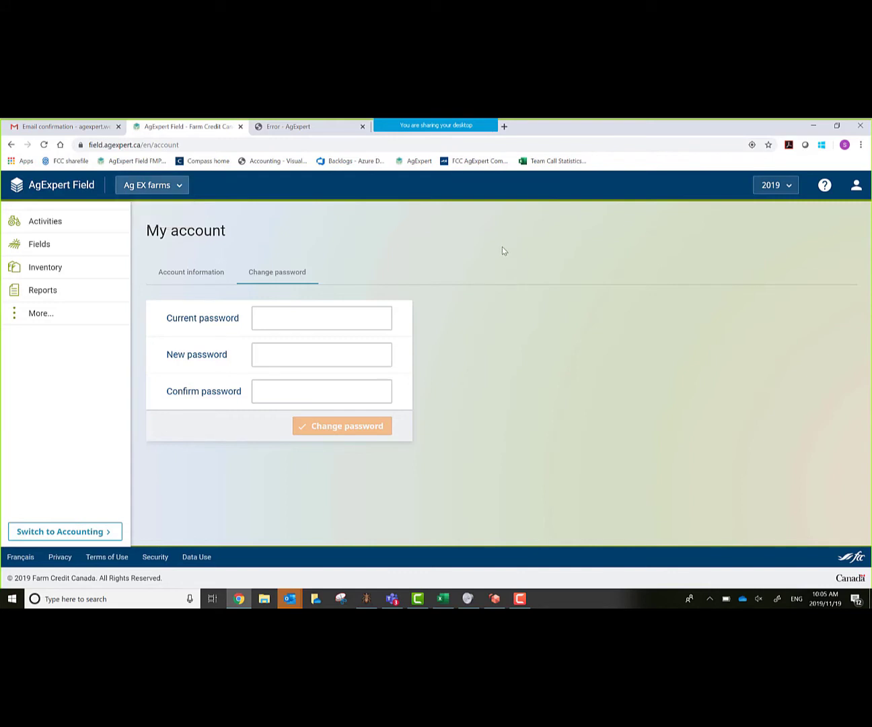
- Start a new field in the 2019 Fields list and center the map on Davin, SK
{"action": "left_click", "coordinate": [100, 251]}
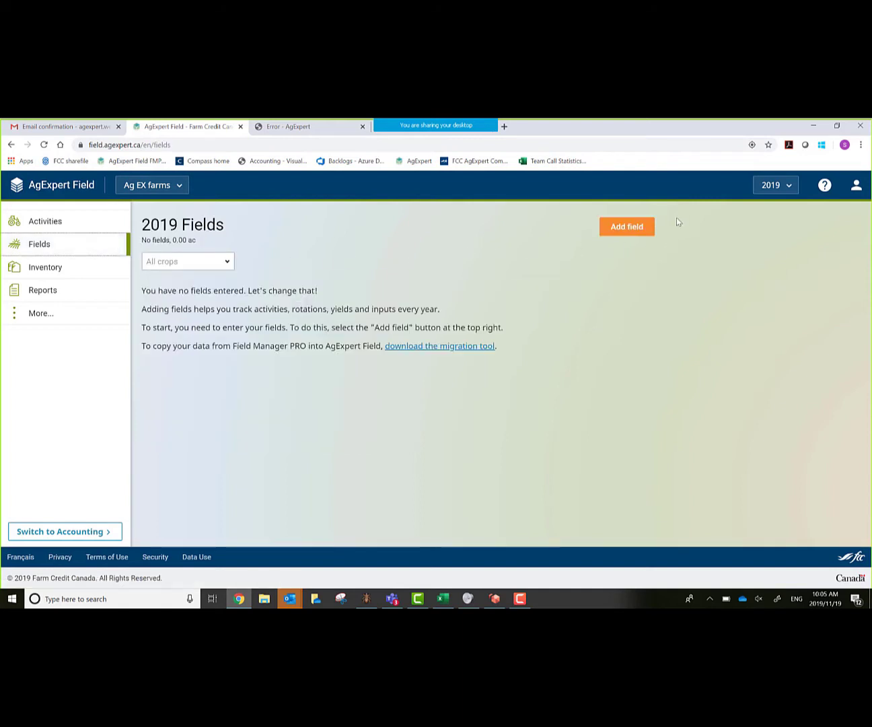
{"action": "left_click", "coordinate": [628, 228]}
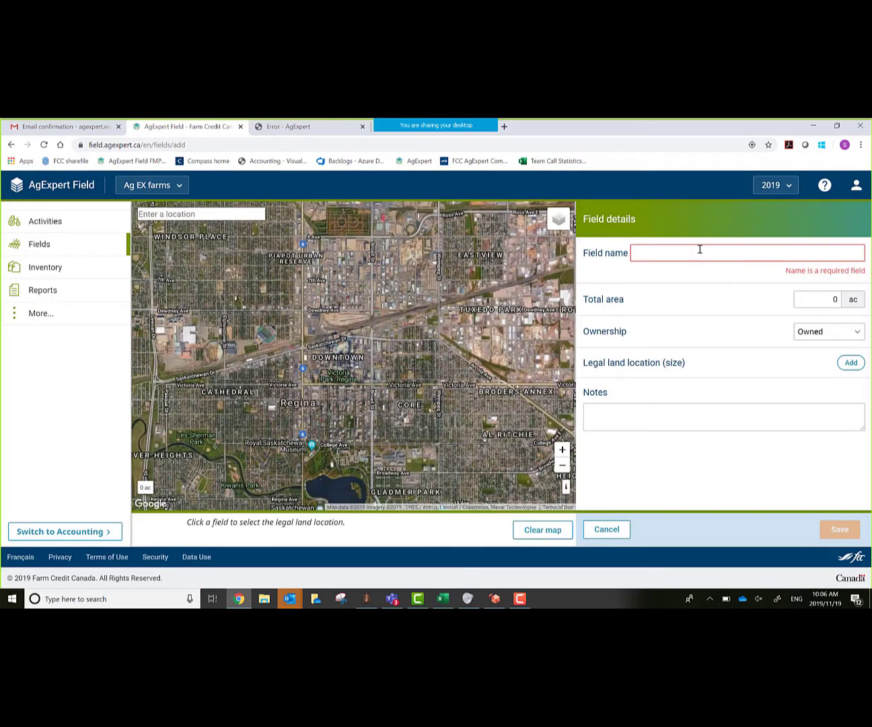
{"action": "left_click", "coordinate": [221, 216]}
{"action": "type", "text": "davin"}
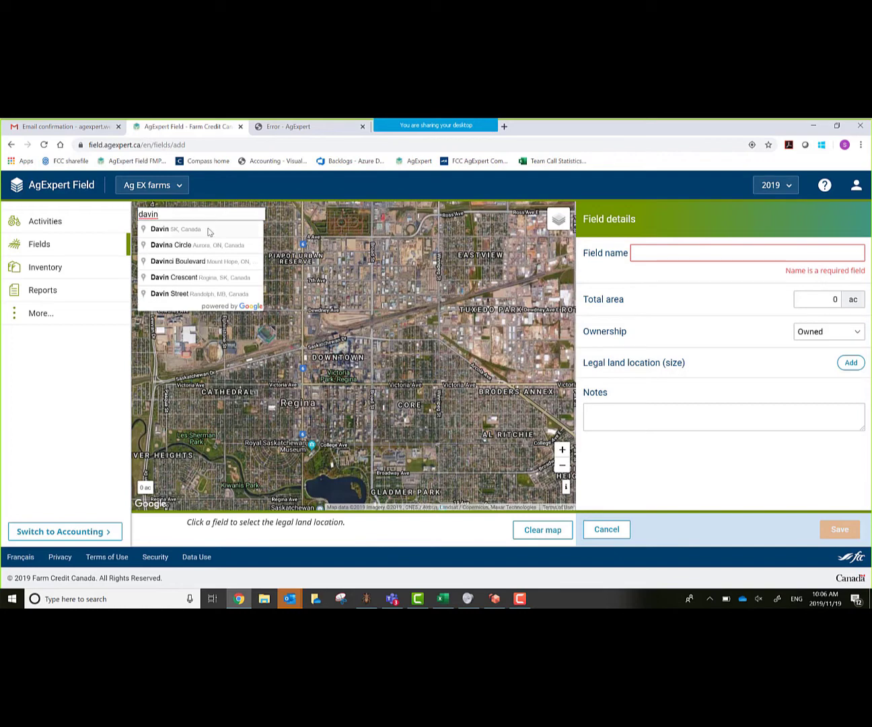
{"action": "left_click", "coordinate": [209, 229]}
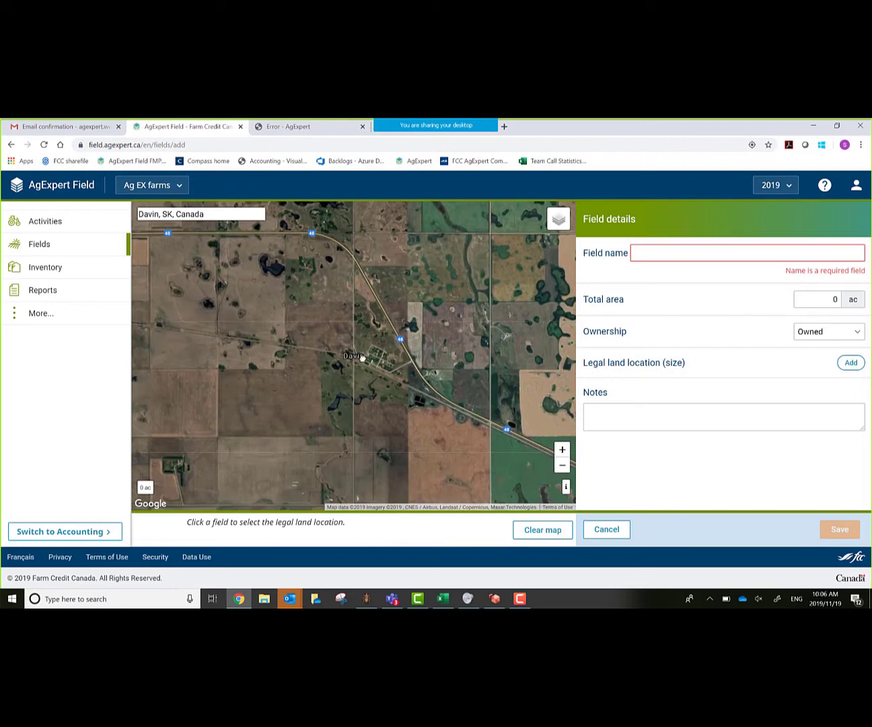
- Locate quarter SW-36-16-16 W2 east of Davin and select it (159.25 ac)
{"action": "left_click_drag", "start_coordinate": [431, 360], "coordinate": [241, 390]}
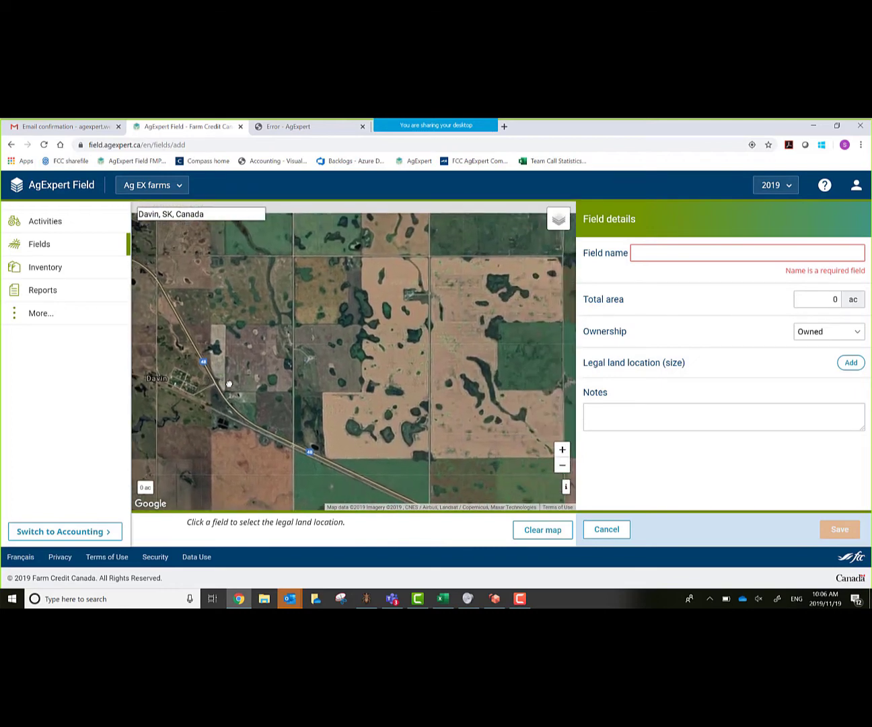
{"action": "left_click", "coordinate": [562, 451]}
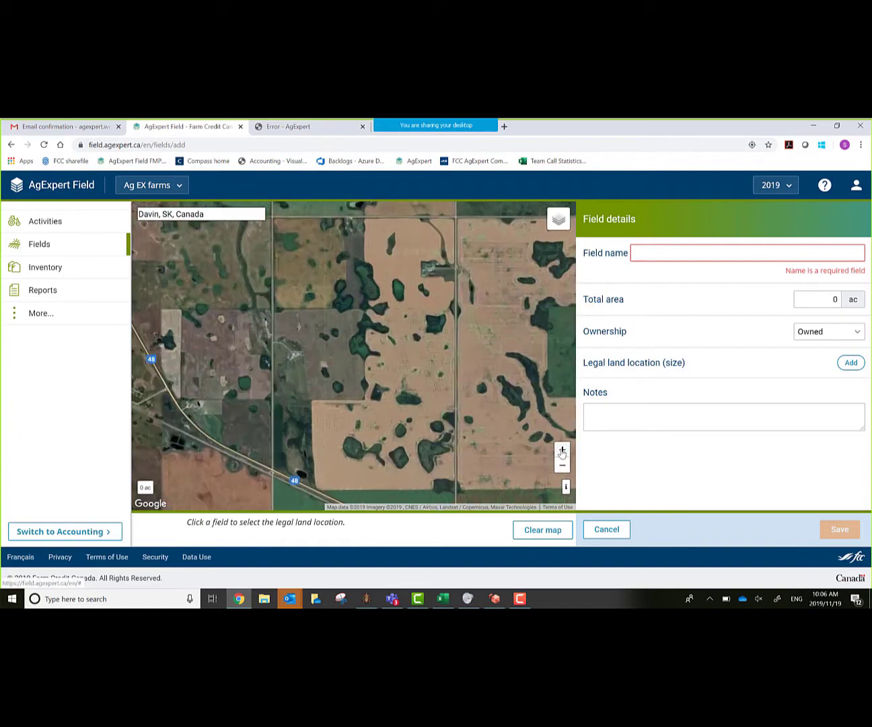
{"action": "left_click_drag", "start_coordinate": [439, 406], "coordinate": [528, 414]}
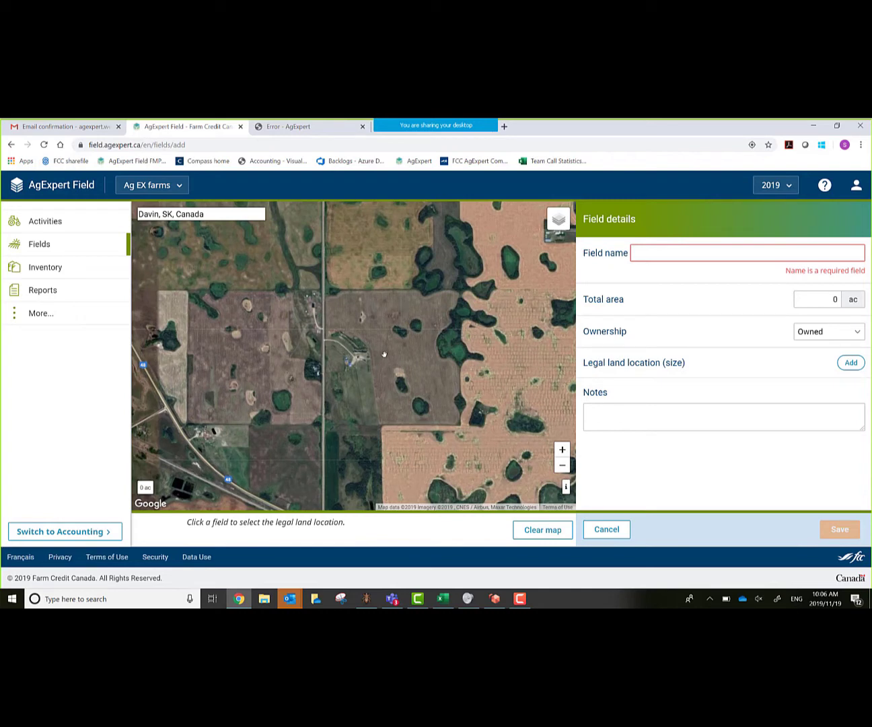
{"action": "left_click", "coordinate": [384, 354]}
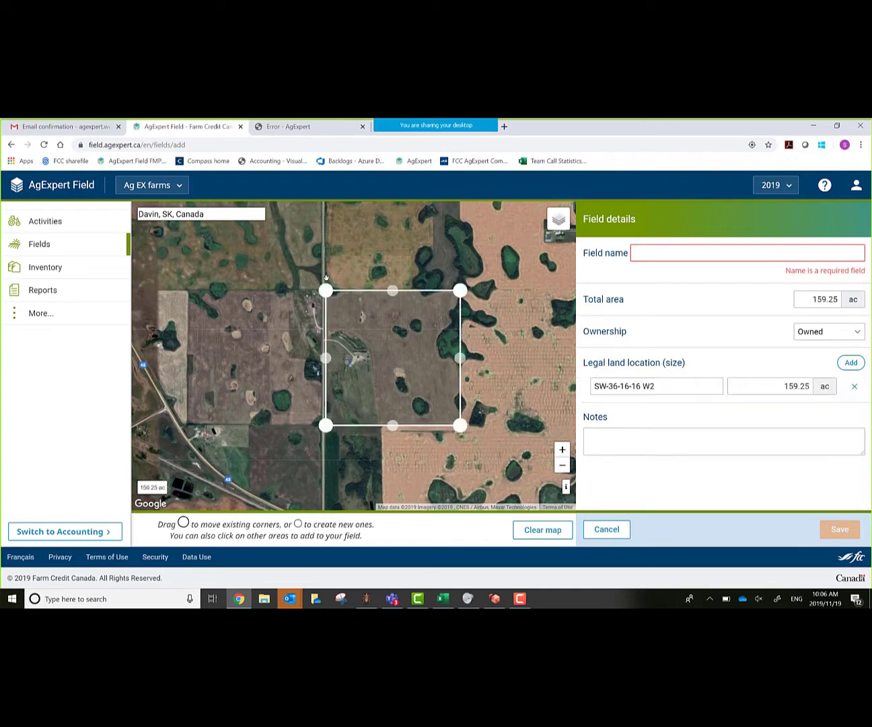
- Reshape the field's east boundary around the slough, reducing it to 150.77 ac
{"action": "left_click", "coordinate": [562, 450]}
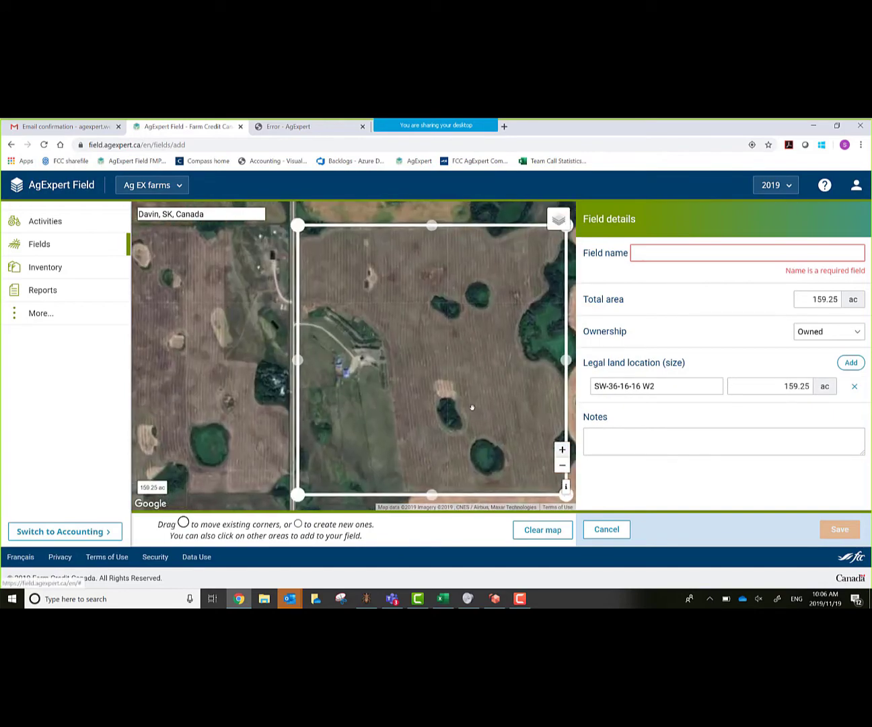
{"action": "left_click_drag", "start_coordinate": [473, 404], "coordinate": [277, 363]}
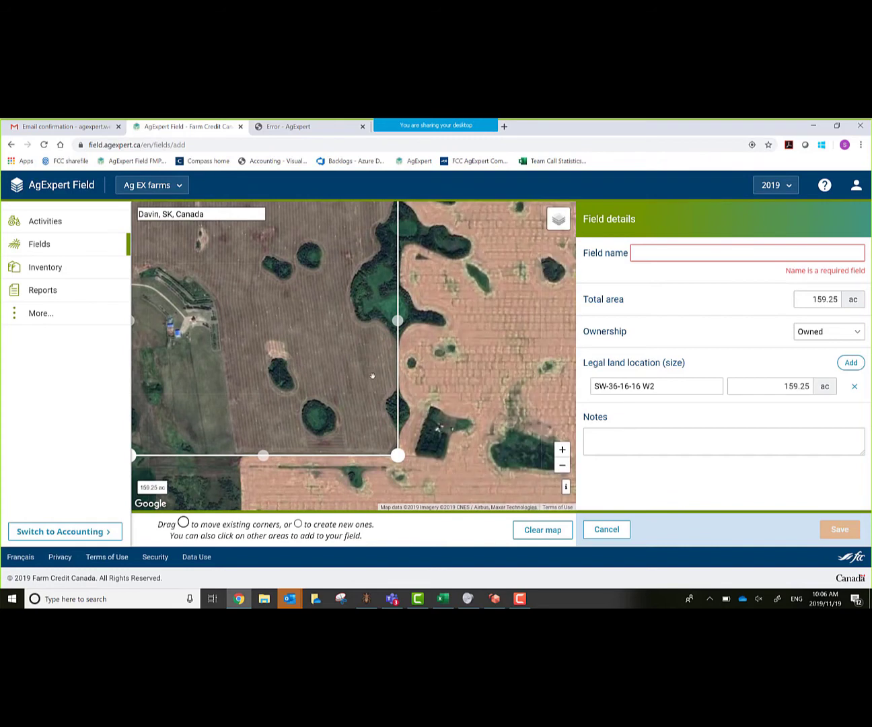
{"action": "left_click_drag", "start_coordinate": [398, 320], "coordinate": [398, 341]}
{"action": "left_click_drag", "start_coordinate": [399, 263], "coordinate": [379, 328]}
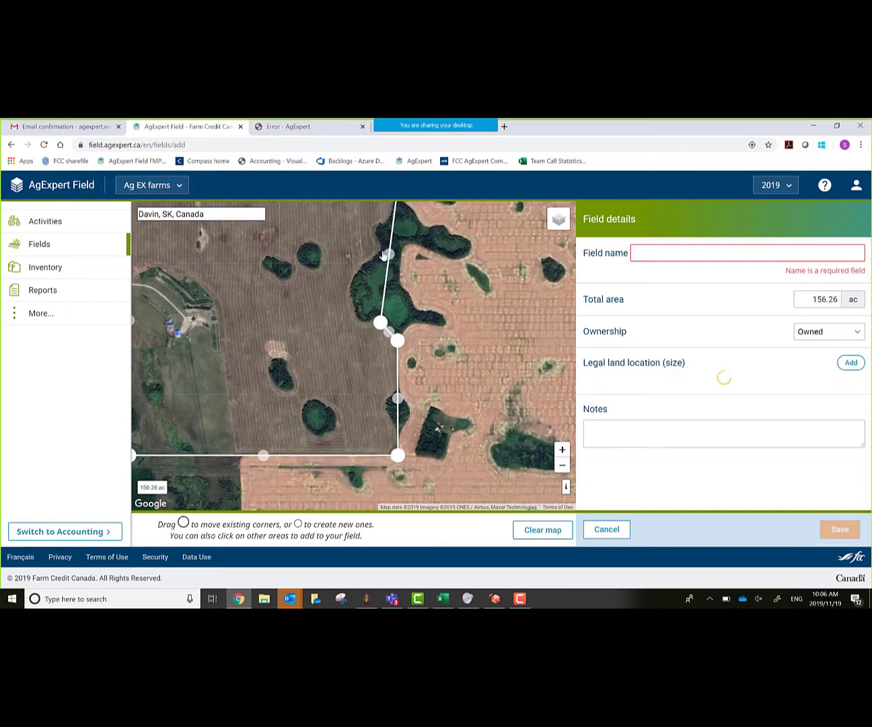
{"action": "left_click_drag", "start_coordinate": [389, 252], "coordinate": [362, 320]}
{"action": "left_click_drag", "start_coordinate": [379, 253], "coordinate": [383, 220]}
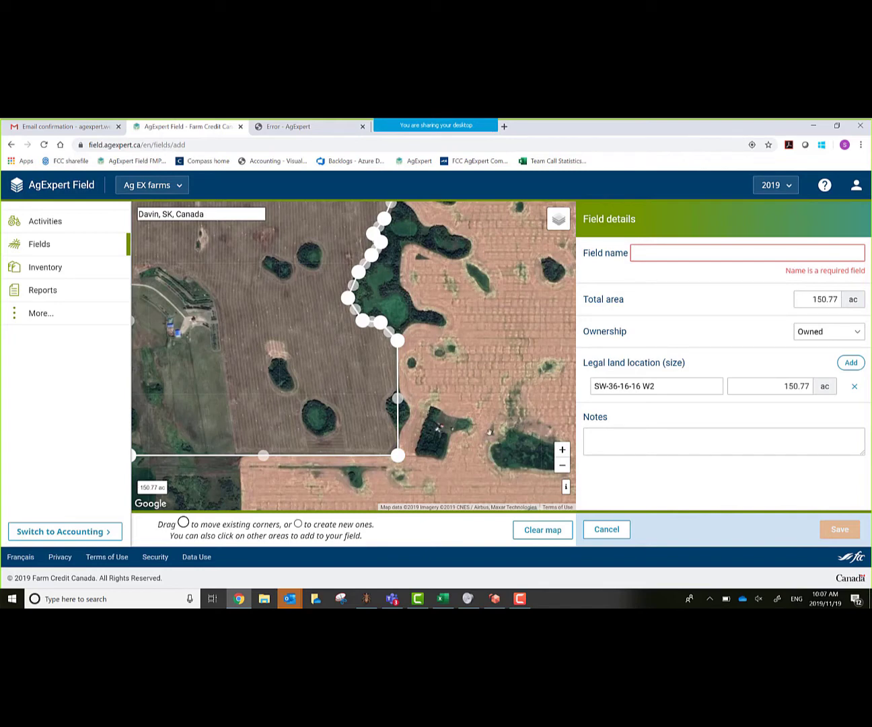
{"action": "left_click_drag", "start_coordinate": [479, 381], "coordinate": [523, 420]}
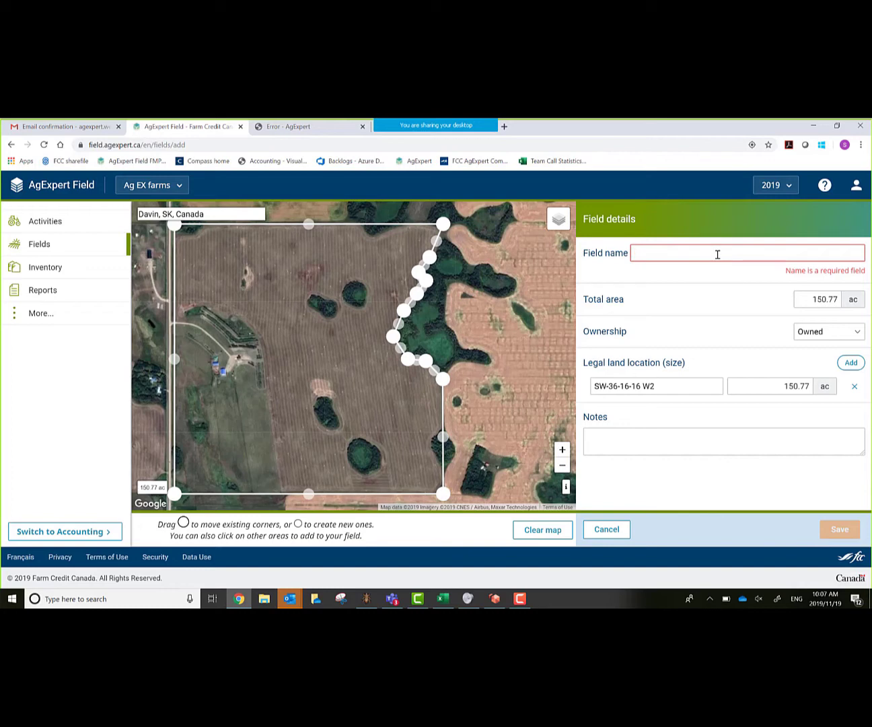
- Name the field as the owner's home quarter, keep 150.77 ac Owned, and save it
{"action": "type", "text": "Kelly's"}
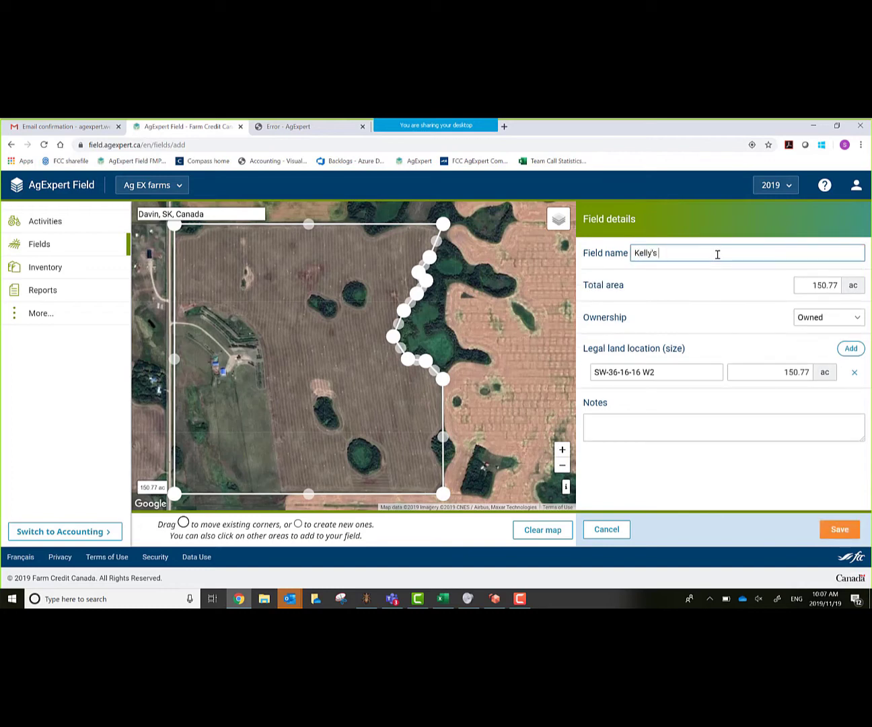
{"action": "type", "text": " home quarter"}
{"action": "key", "text": "Tab"}
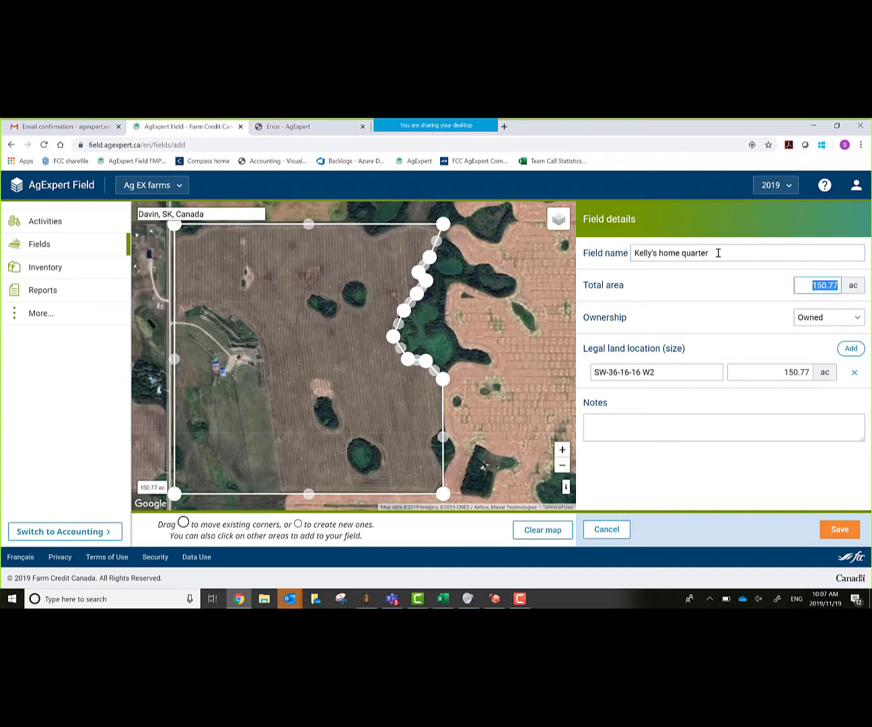
{"action": "key", "text": "Tab"}
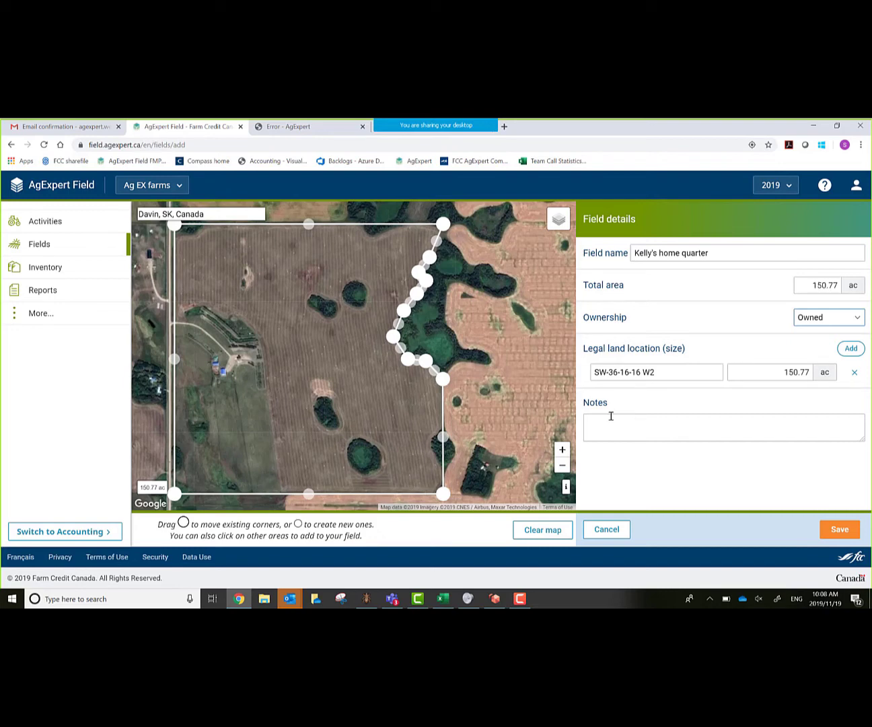
{"action": "left_click", "coordinate": [841, 528]}
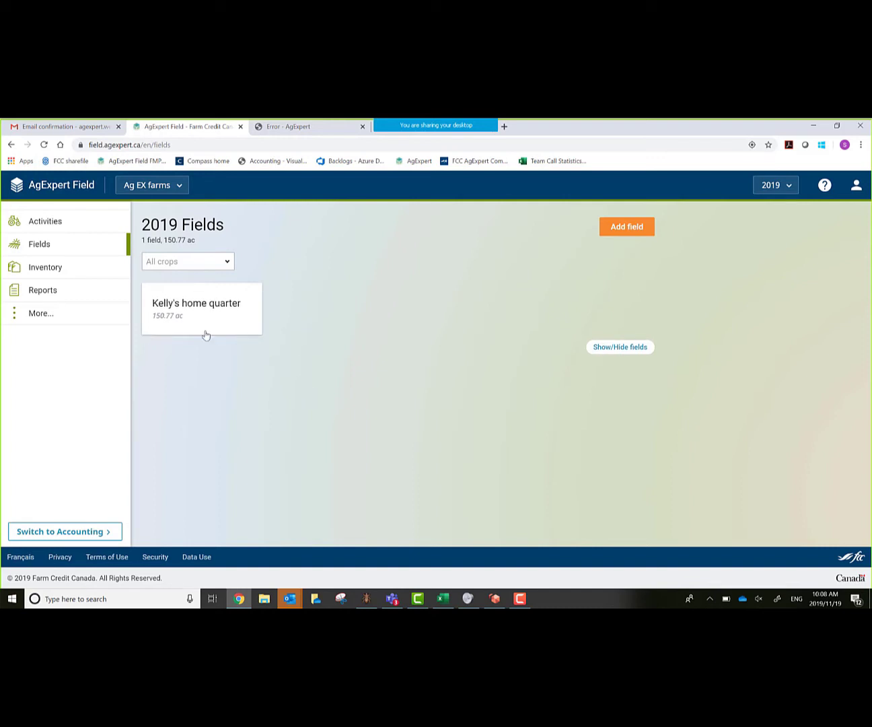
- Add a new Plant activity from the Activities list
{"action": "left_click", "coordinate": [49, 225]}
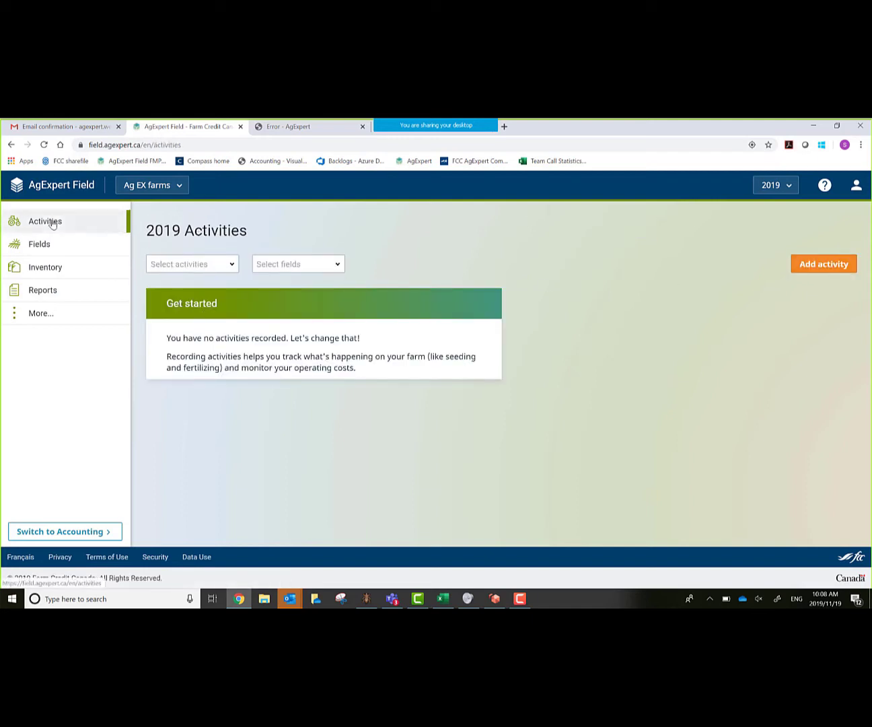
{"action": "left_click", "coordinate": [835, 266]}
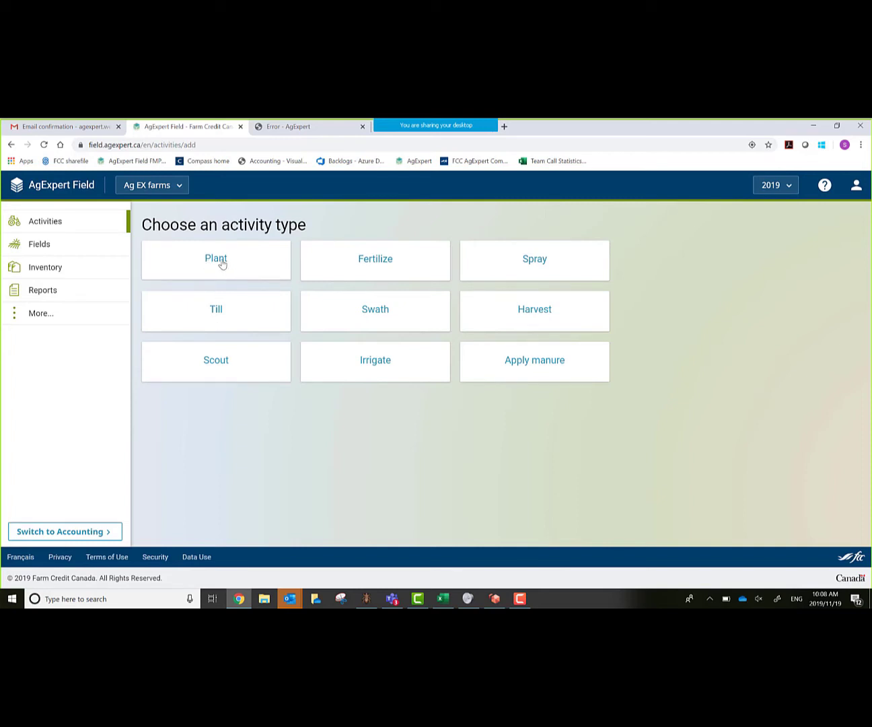
{"action": "left_click", "coordinate": [222, 265]}
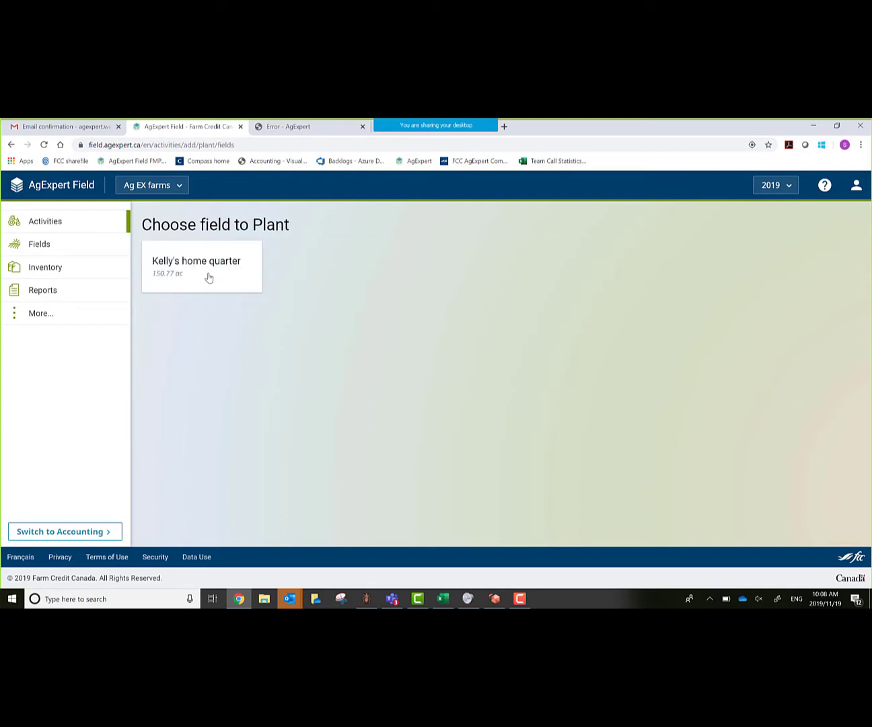
- Choose the home quarter field for planting, dismiss the annotation prompt, and open seed choices
{"action": "left_click", "coordinate": [206, 273]}
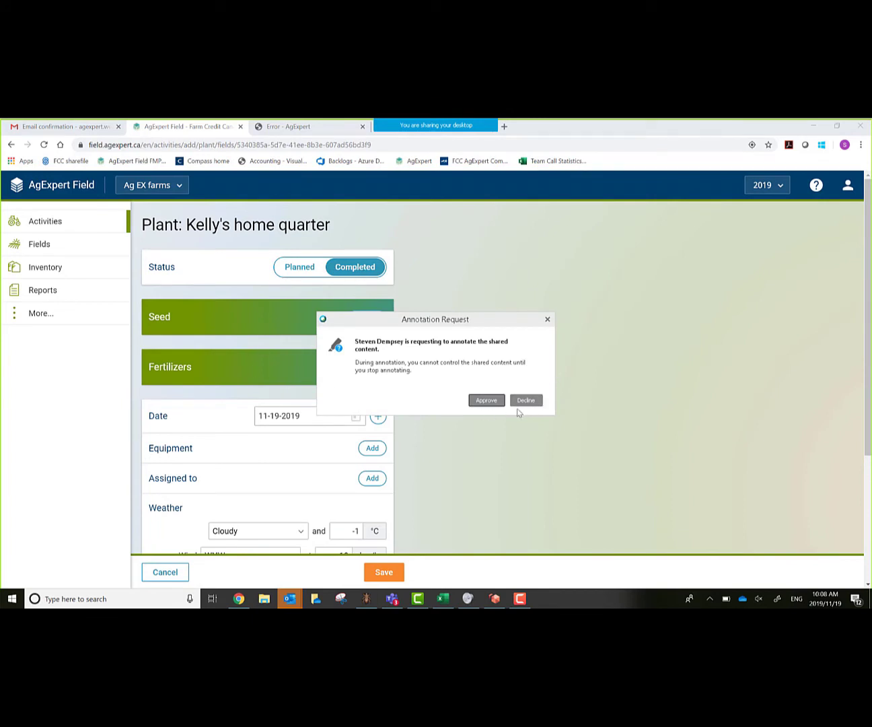
{"action": "left_click", "coordinate": [478, 400]}
{"action": "left_click", "coordinate": [546, 320]}
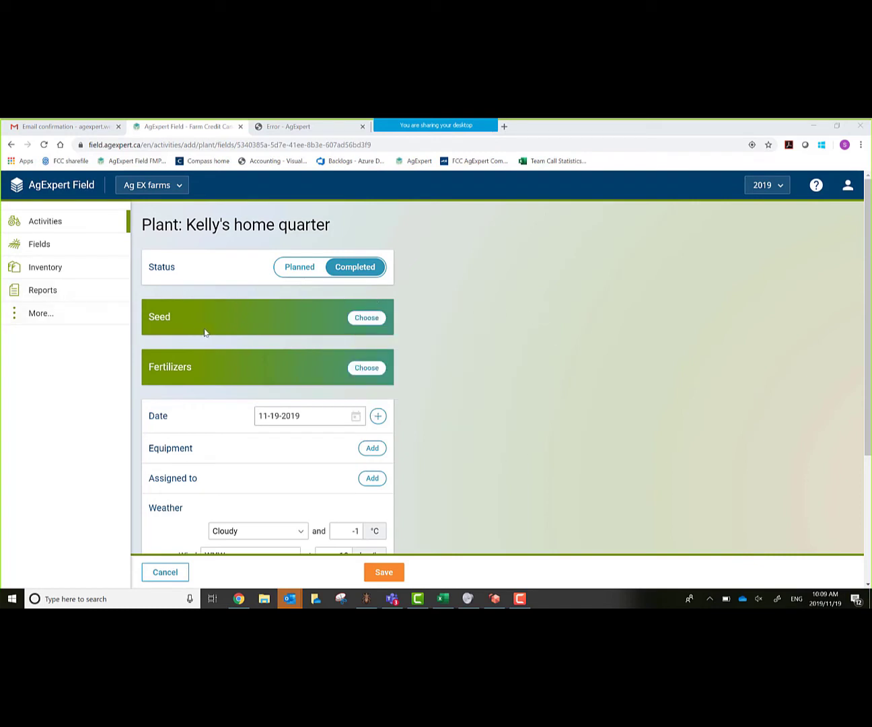
{"action": "left_click", "coordinate": [367, 319]}
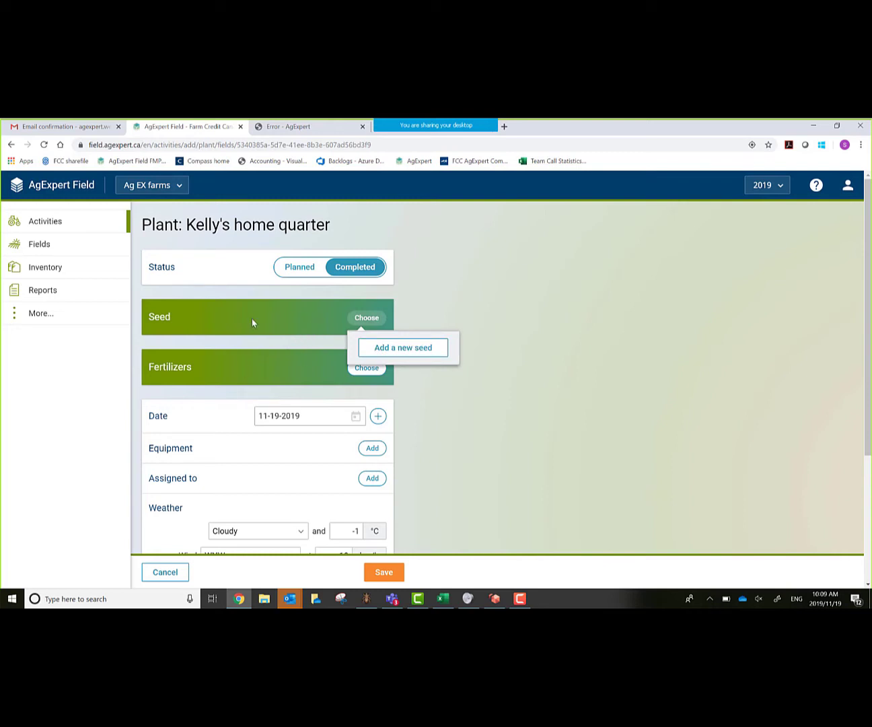
- Add a new seed of crop BARLEY, variety AAC PURPOSE
{"action": "left_click", "coordinate": [404, 349]}
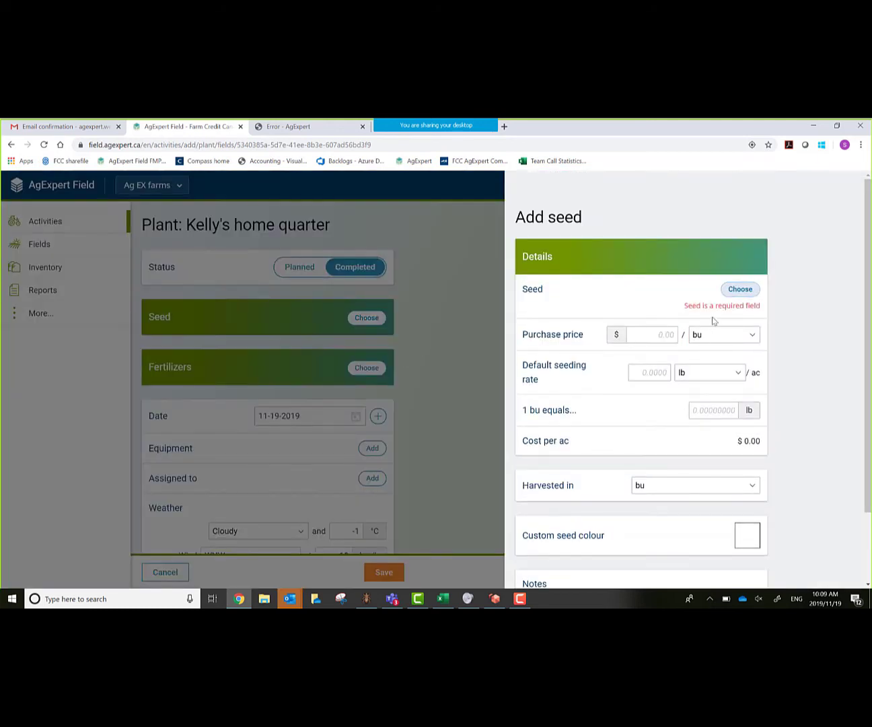
{"action": "left_click", "coordinate": [740, 290]}
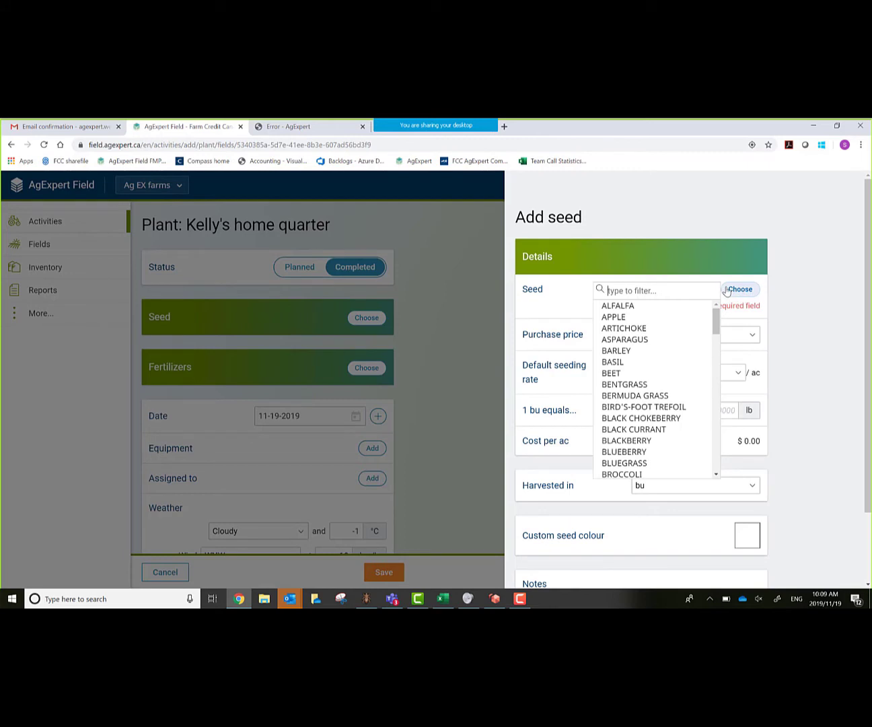
{"action": "type", "text": "bar"}
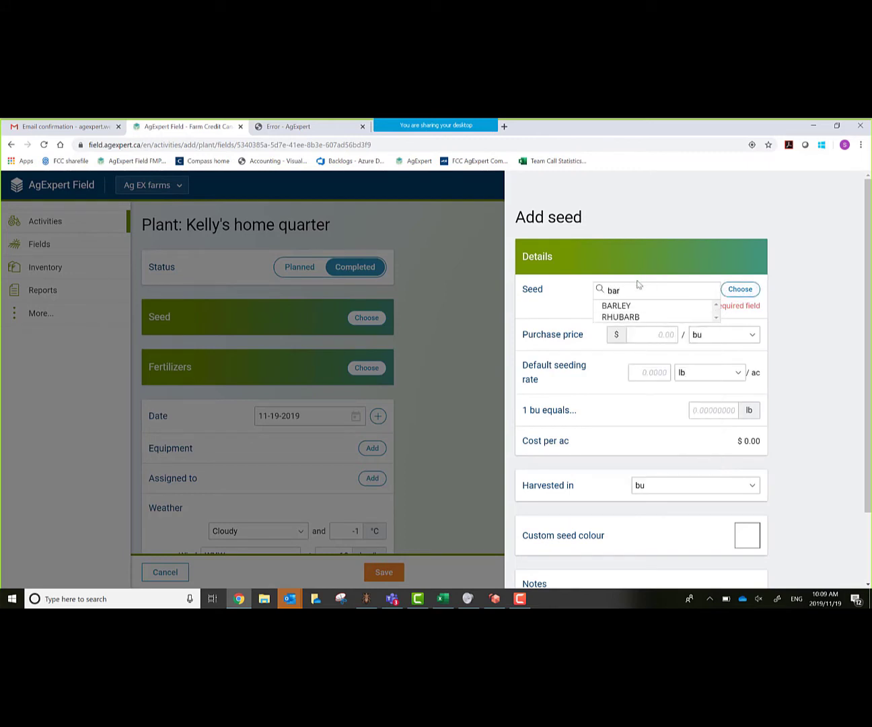
{"action": "left_click", "coordinate": [636, 307]}
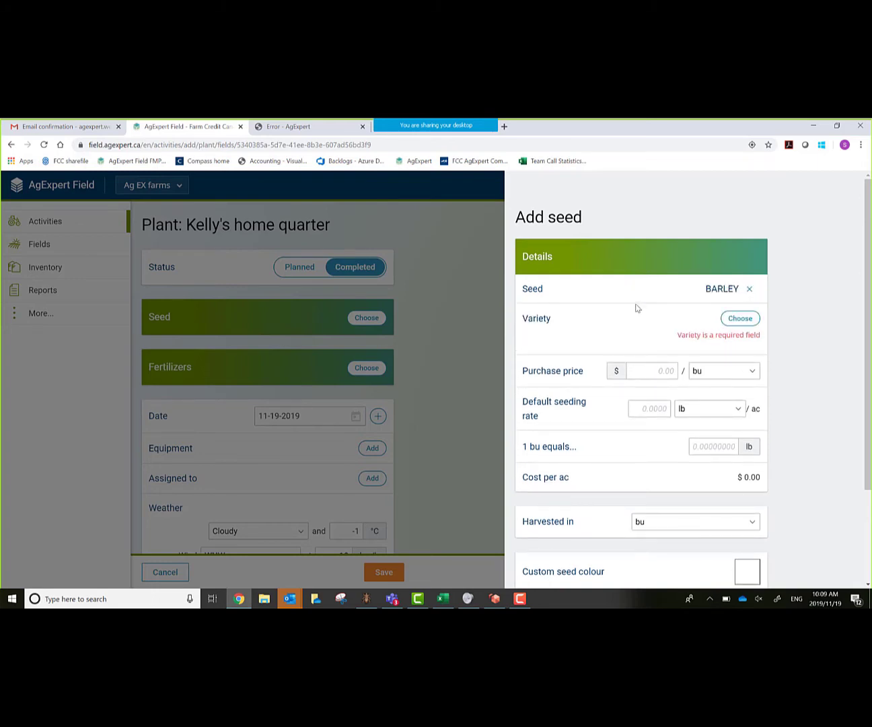
{"action": "left_click", "coordinate": [740, 323]}
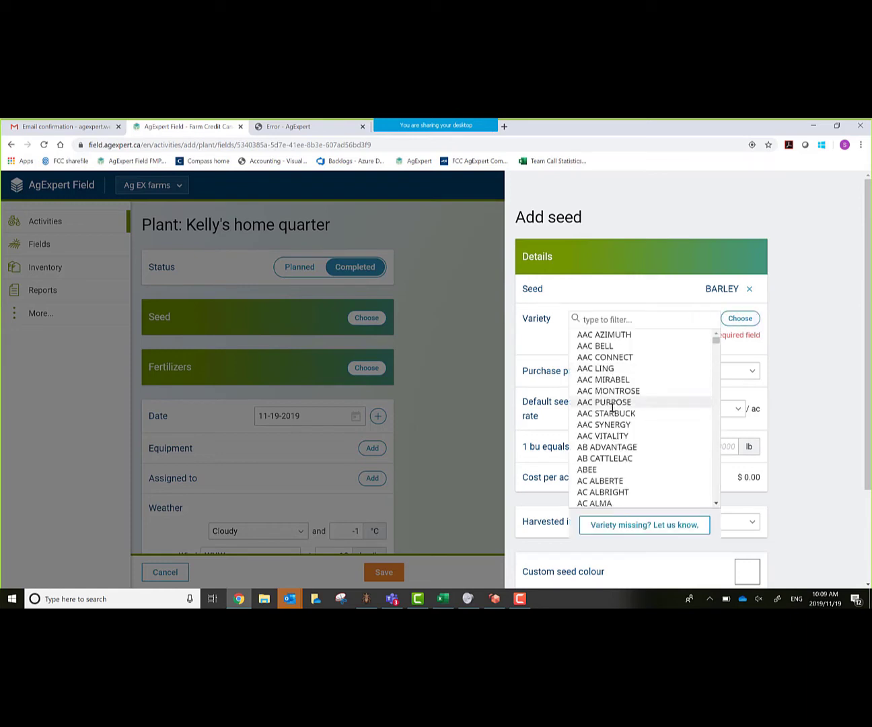
{"action": "left_click", "coordinate": [613, 404]}
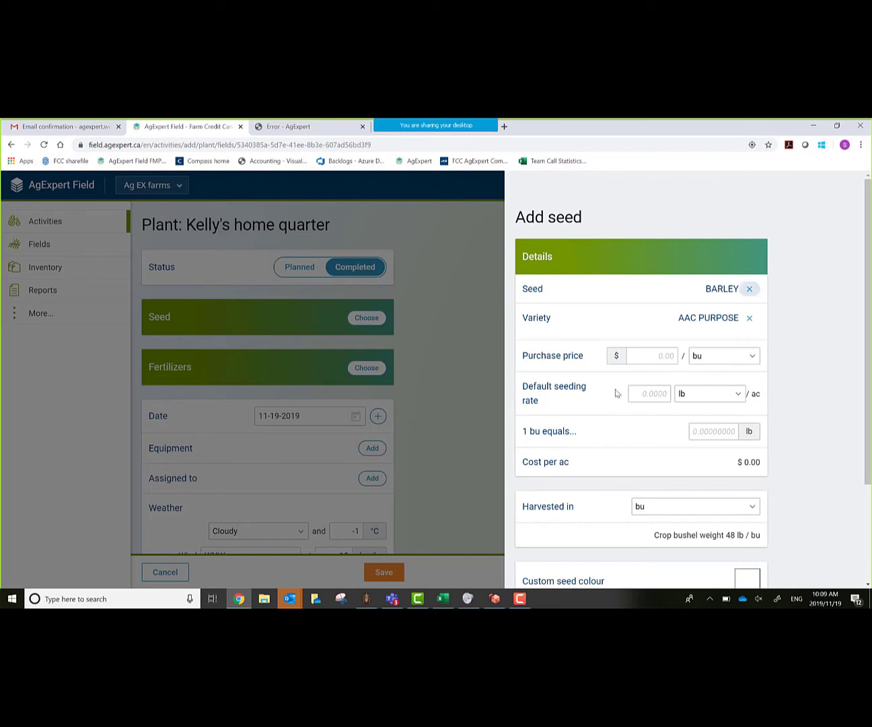
- Enter a $12/bu purchase price, 90 lb/ac seeding rate and 48 lb per bushel
{"action": "key", "text": "Tab"}
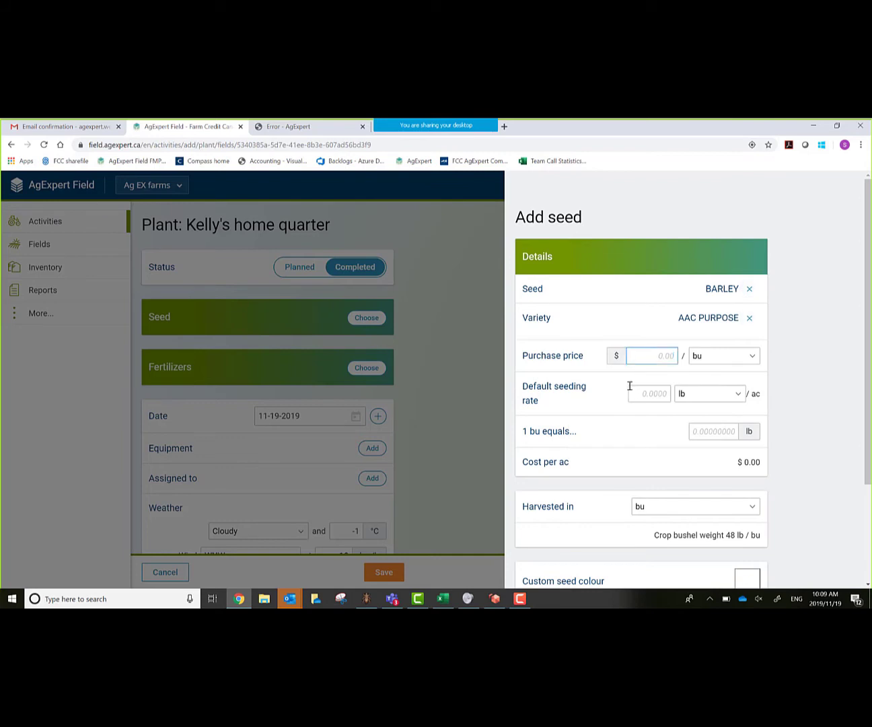
{"action": "type", "text": "12"}
{"action": "key", "text": "Tab"}
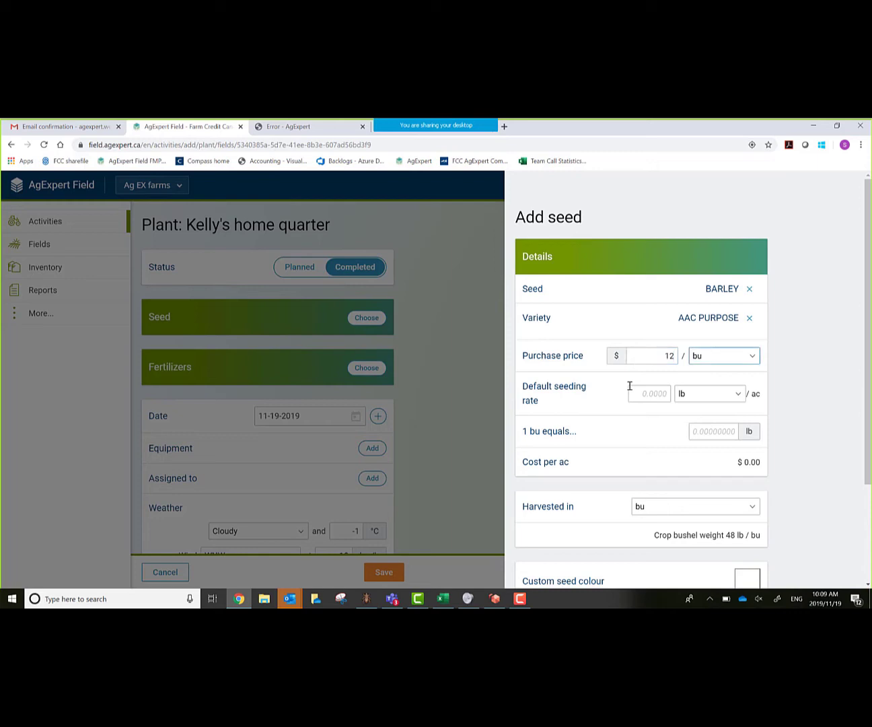
{"action": "key", "text": "Tab"}
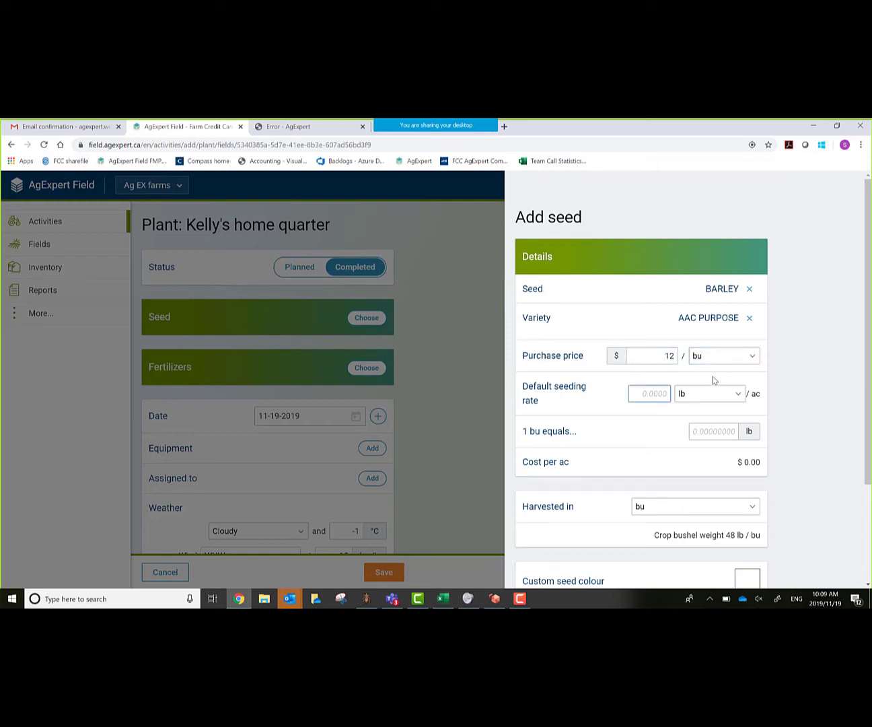
{"action": "type", "text": "90"}
{"action": "key", "text": "Tab"}
{"action": "key", "text": "Tab"}
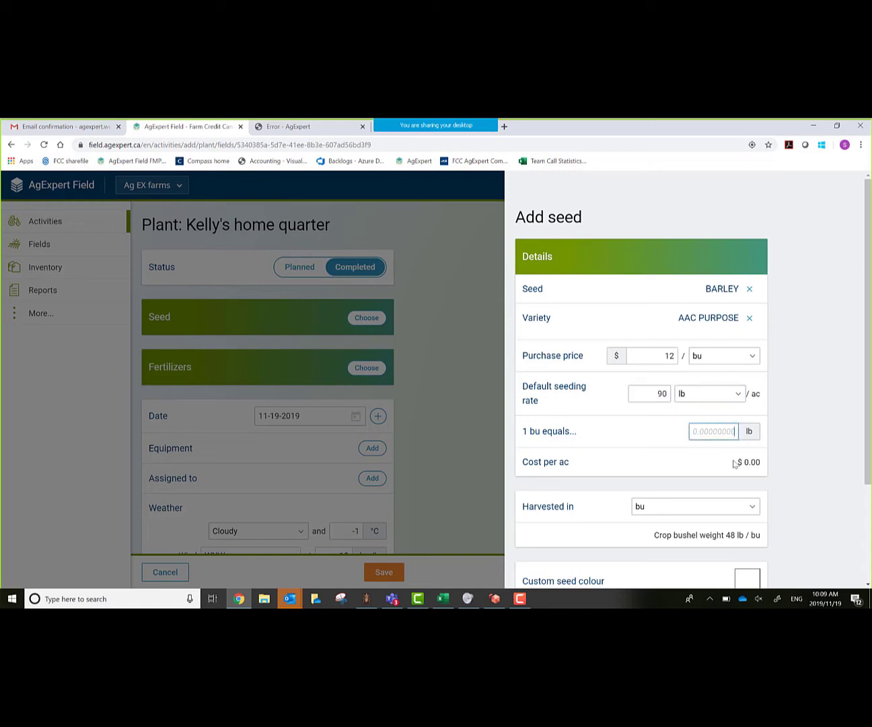
{"action": "type", "text": "48"}
{"action": "key", "text": "Tab"}
- Give the seed a yellow custom seed colour and save it to the planting
{"action": "scroll", "coordinate": [795, 430], "scroll_direction": "down", "scroll_amount": 1}
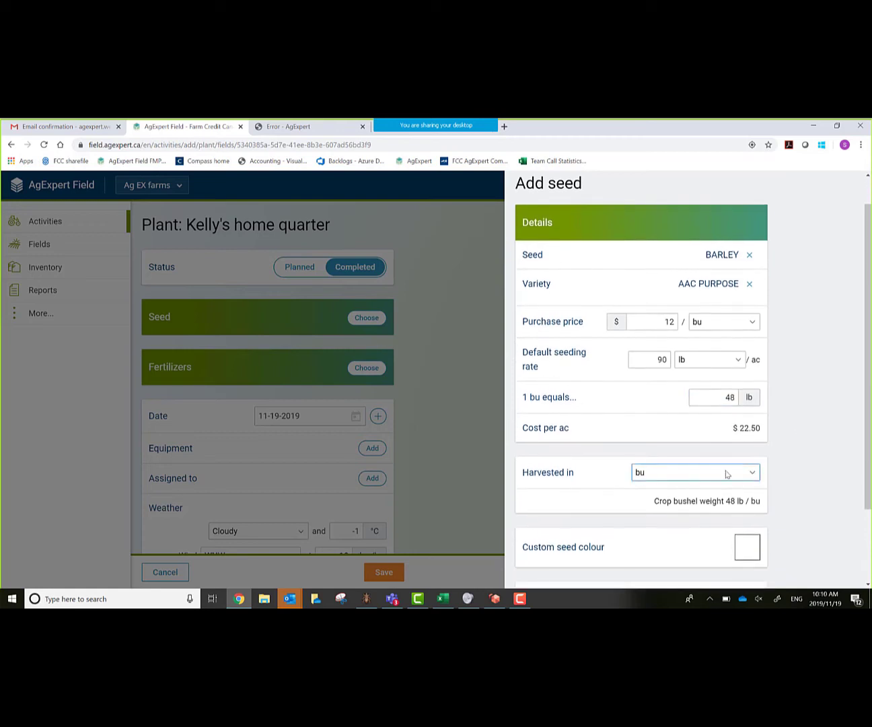
{"action": "scroll", "coordinate": [806, 517], "scroll_direction": "down", "scroll_amount": 3}
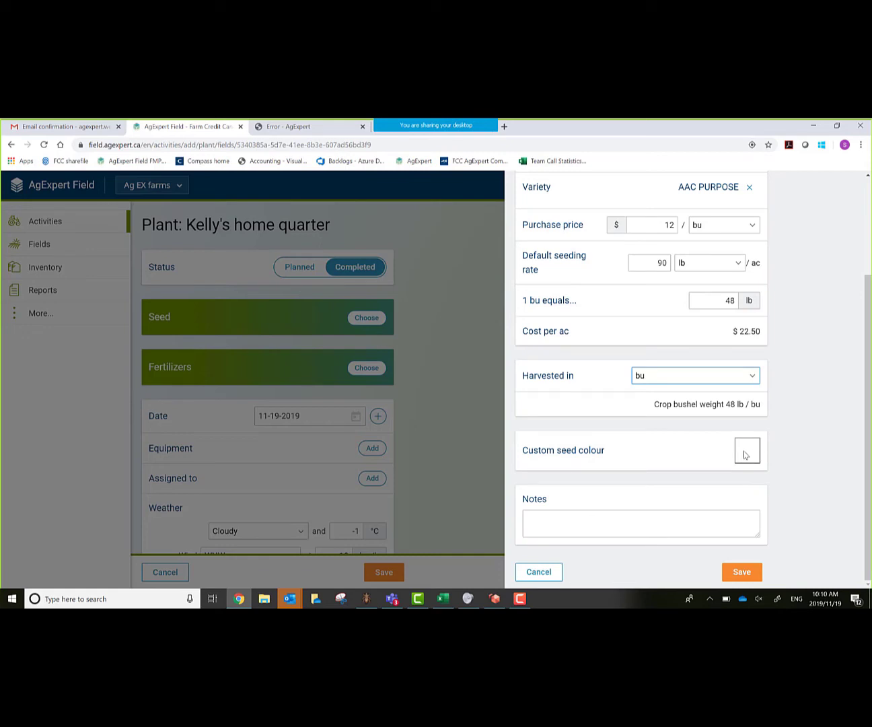
{"action": "left_click", "coordinate": [744, 455]}
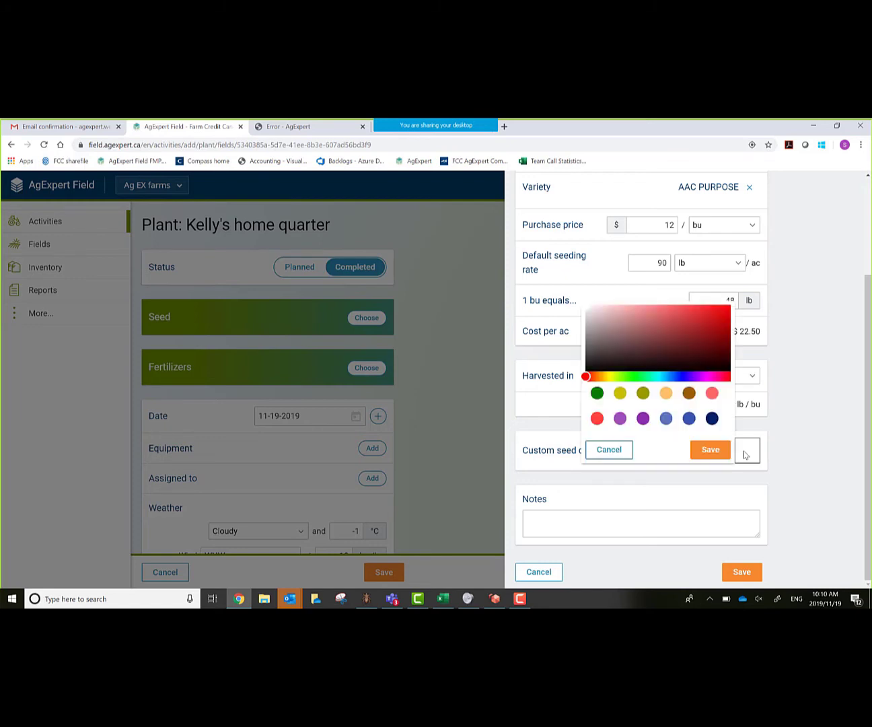
{"action": "left_click", "coordinate": [621, 394]}
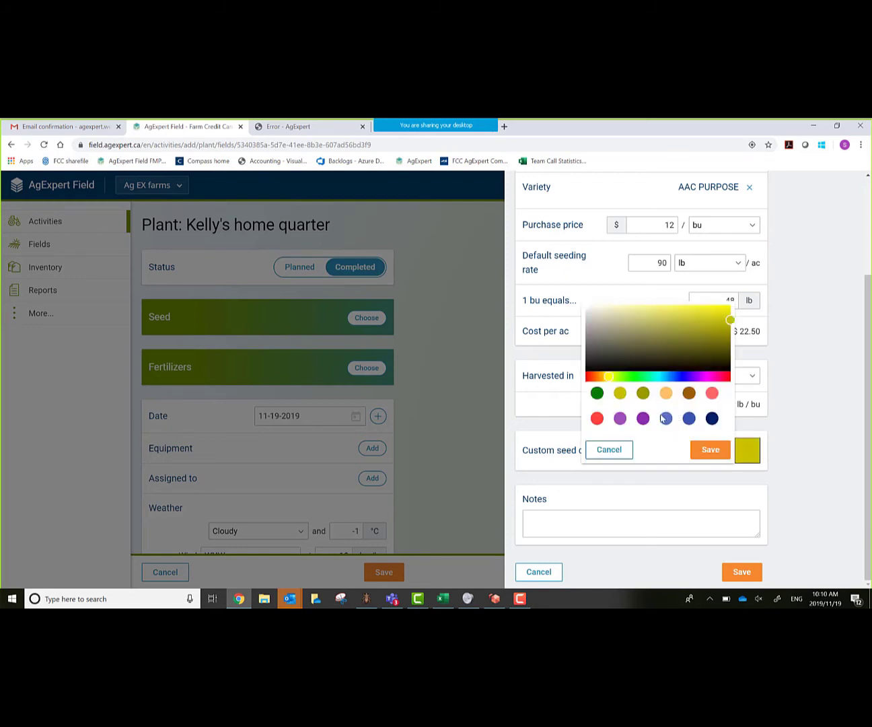
{"action": "left_click", "coordinate": [708, 454]}
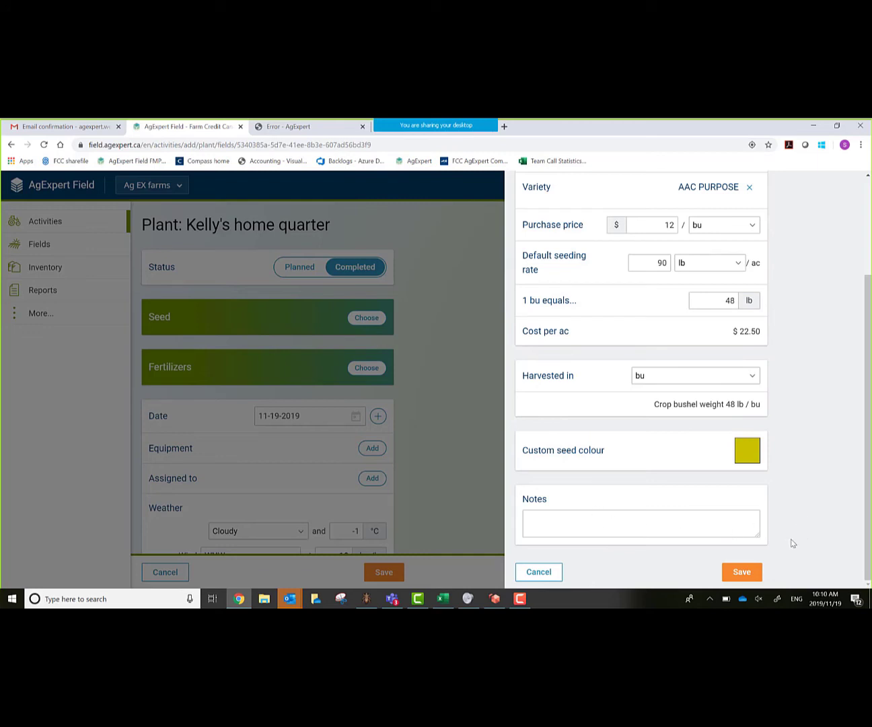
{"action": "left_click", "coordinate": [740, 573]}
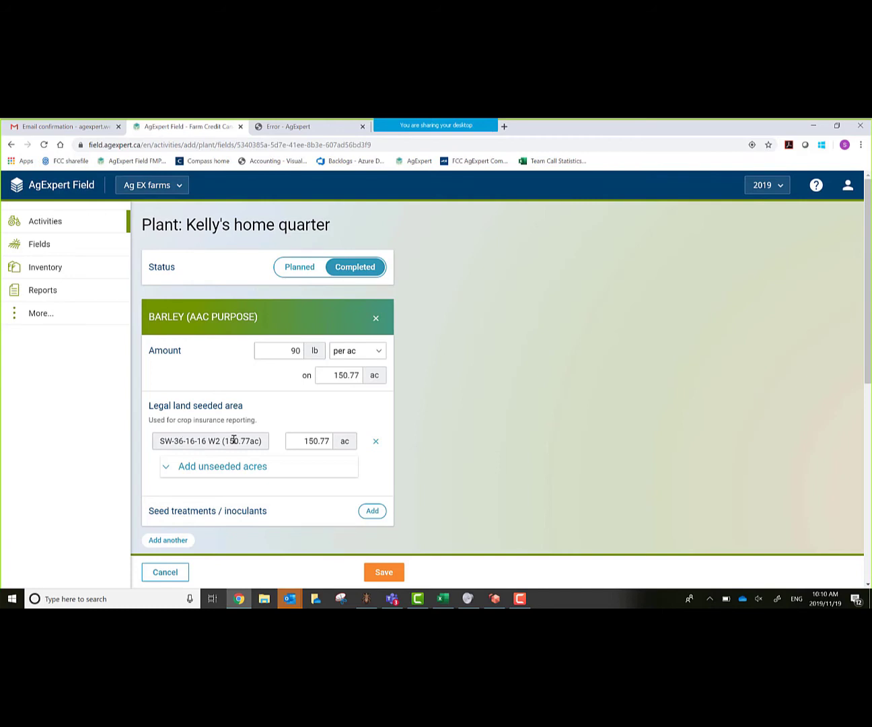
- Start a new fertilizer named Barley blend
{"action": "scroll", "coordinate": [233, 440], "scroll_direction": "down", "scroll_amount": 1}
{"action": "scroll", "coordinate": [233, 440], "scroll_direction": "down", "scroll_amount": 3}
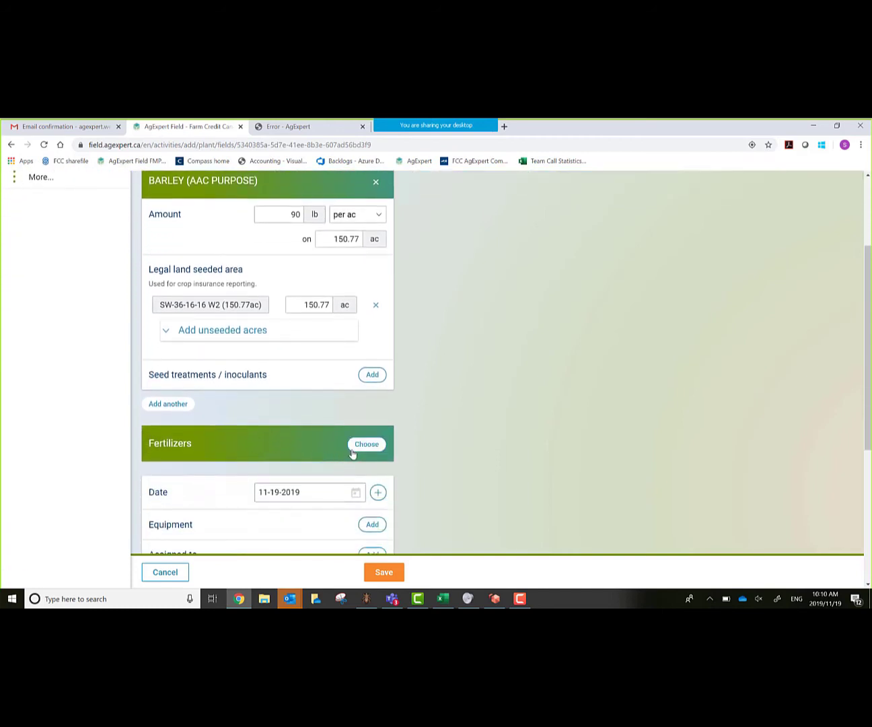
{"action": "left_click", "coordinate": [363, 448]}
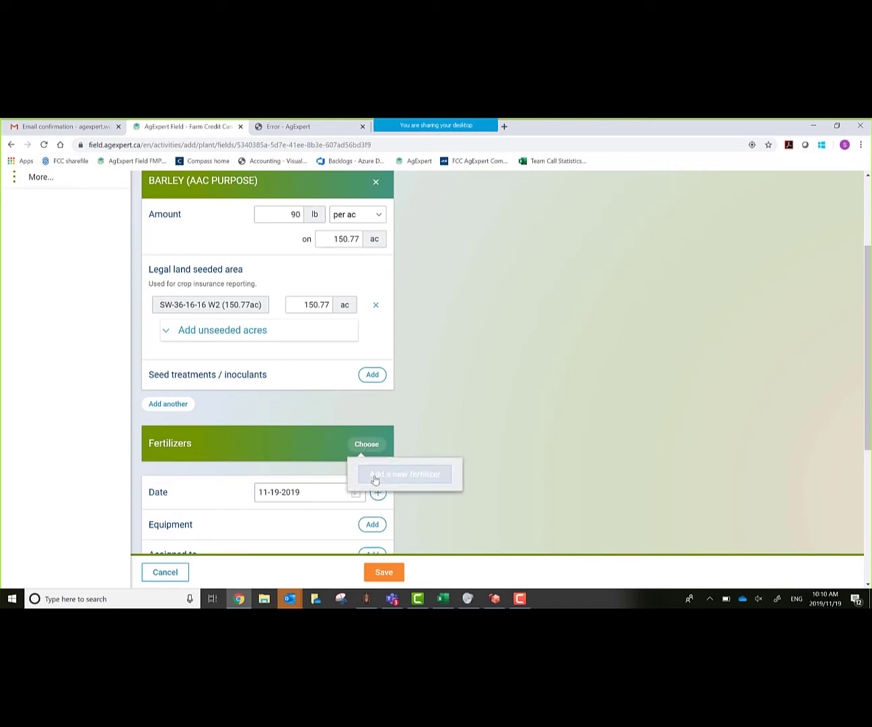
{"action": "scroll", "coordinate": [426, 441], "scroll_direction": "down", "scroll_amount": 1}
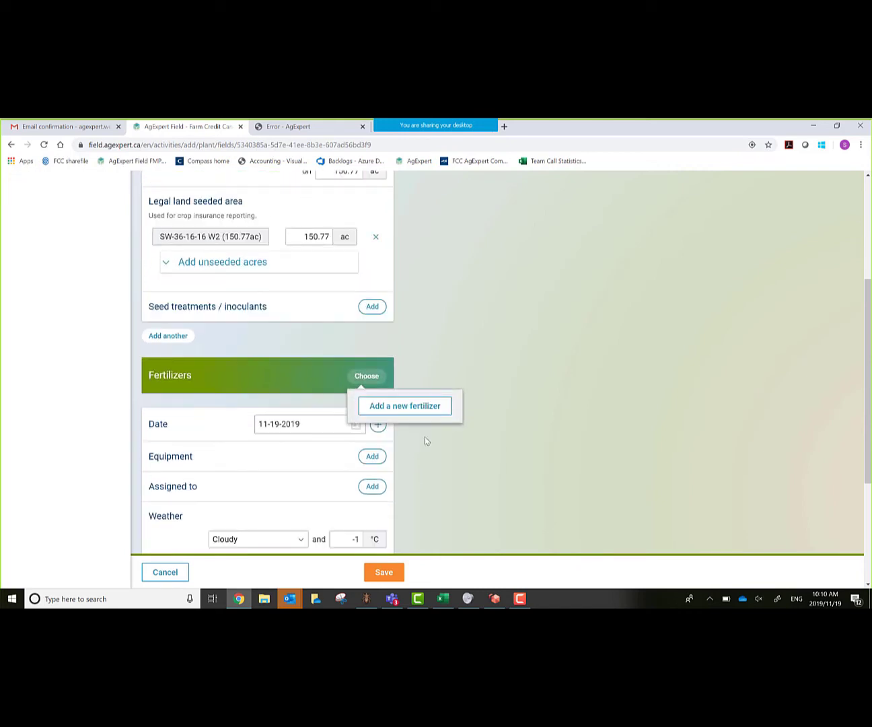
{"action": "left_click", "coordinate": [363, 408]}
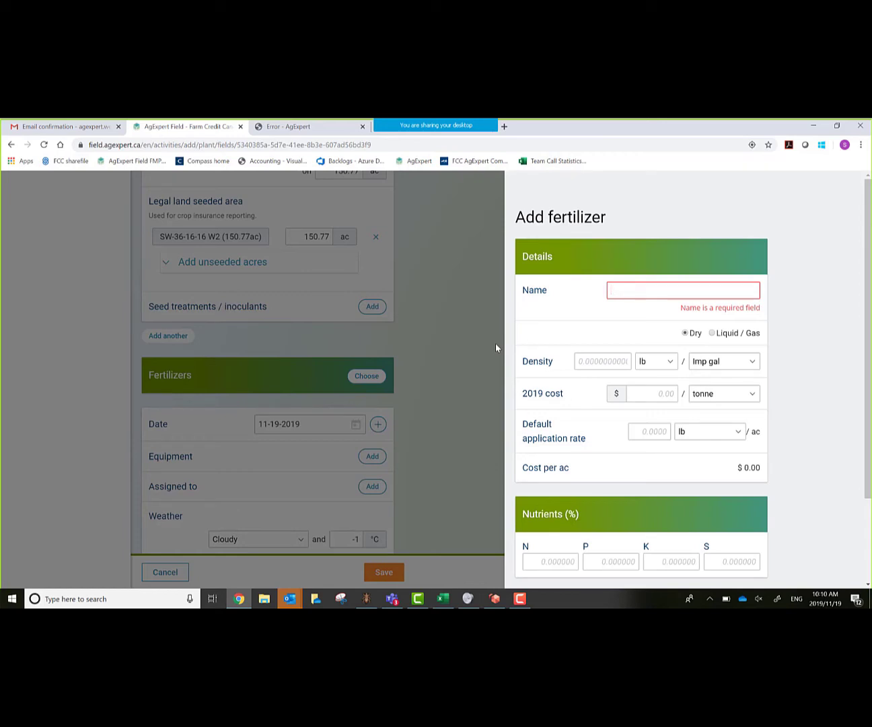
{"action": "type", "text": "Ba"}
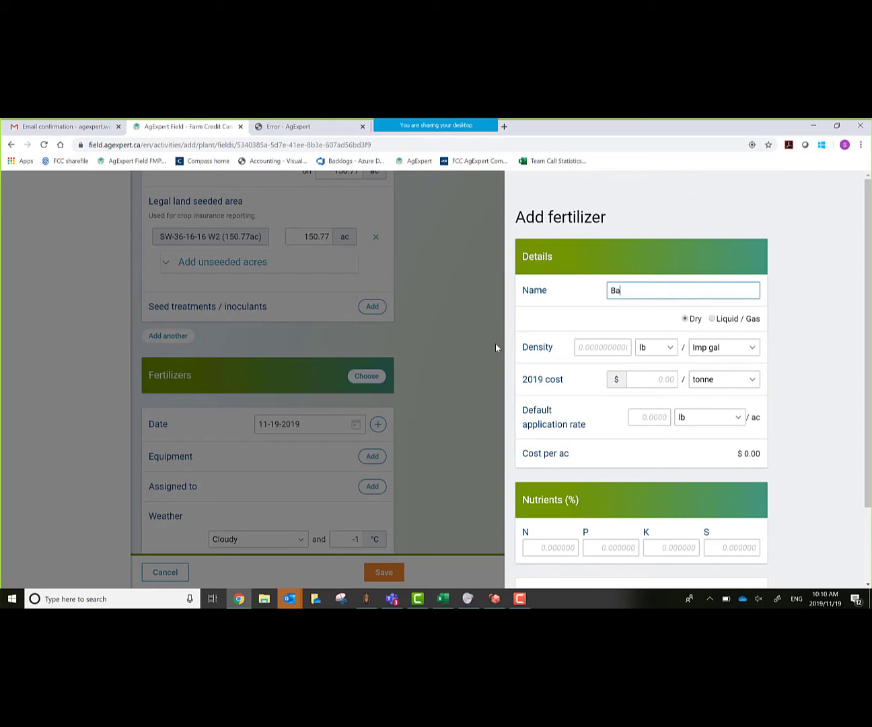
{"action": "type", "text": "rley blend"}
{"action": "left_click", "coordinate": [496, 348]}
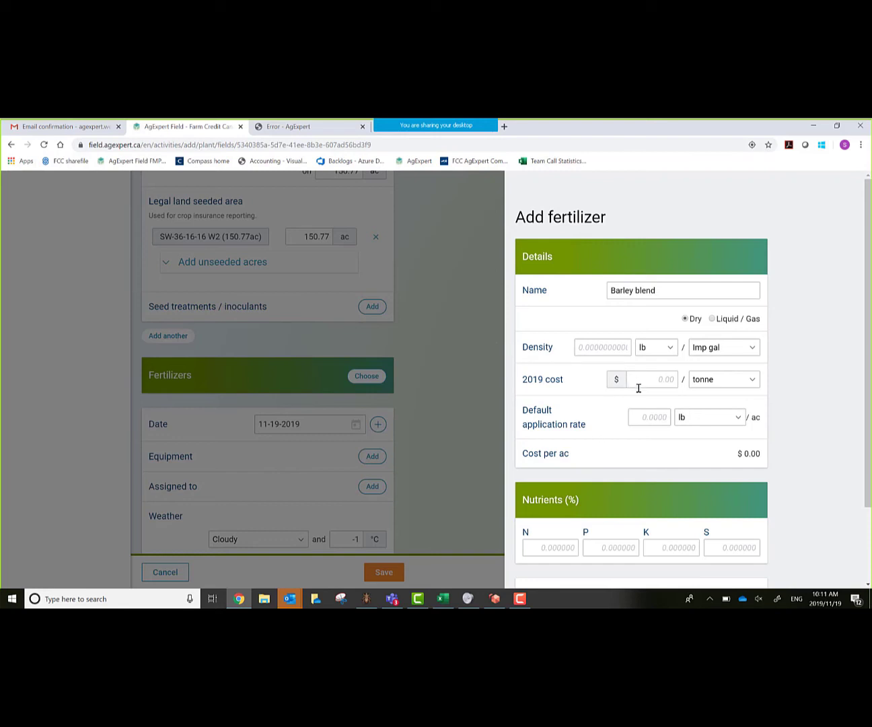
- Set Barley blend's 2019 cost to $500 per tonne and rate to 70 lb/ac, then save
{"action": "key", "text": "Tab"}
{"action": "key", "text": "Tab"}
{"action": "left_click", "coordinate": [649, 376]}
{"action": "type", "text": "500"}
{"action": "key", "text": "Tab"}
{"action": "key", "text": "Tab"}
{"action": "type", "text": "70"}
{"action": "key", "text": "Tab"}
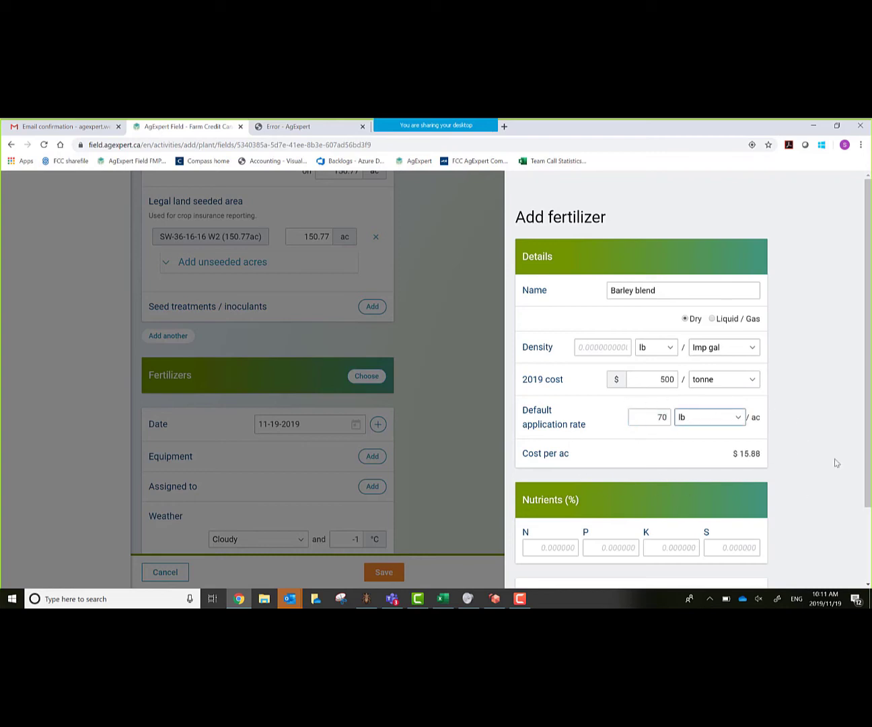
{"action": "scroll", "coordinate": [771, 471], "scroll_direction": "down", "scroll_amount": 1}
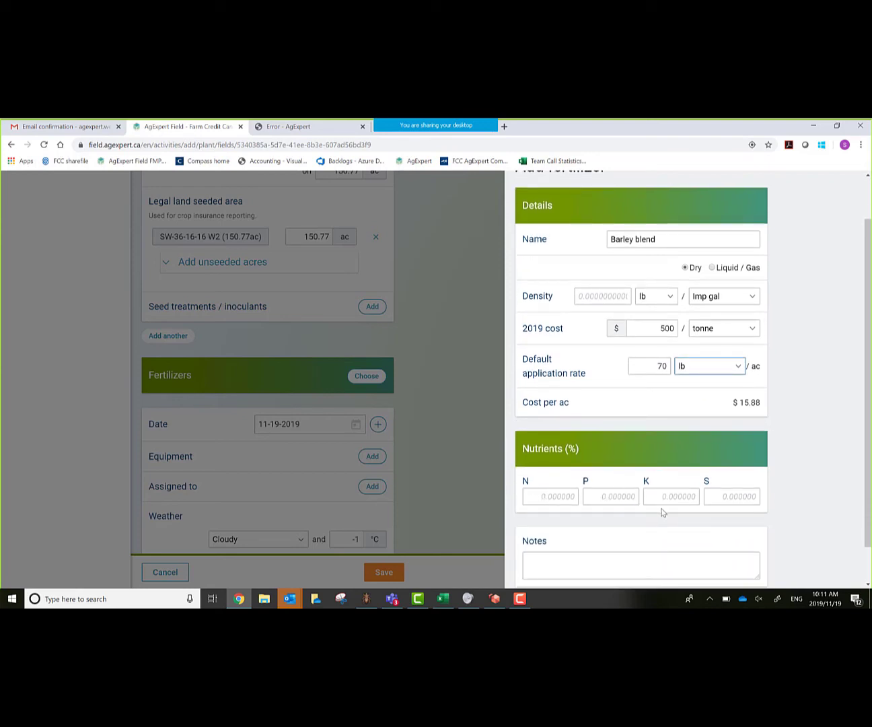
{"action": "scroll", "coordinate": [814, 522], "scroll_direction": "down", "scroll_amount": 1}
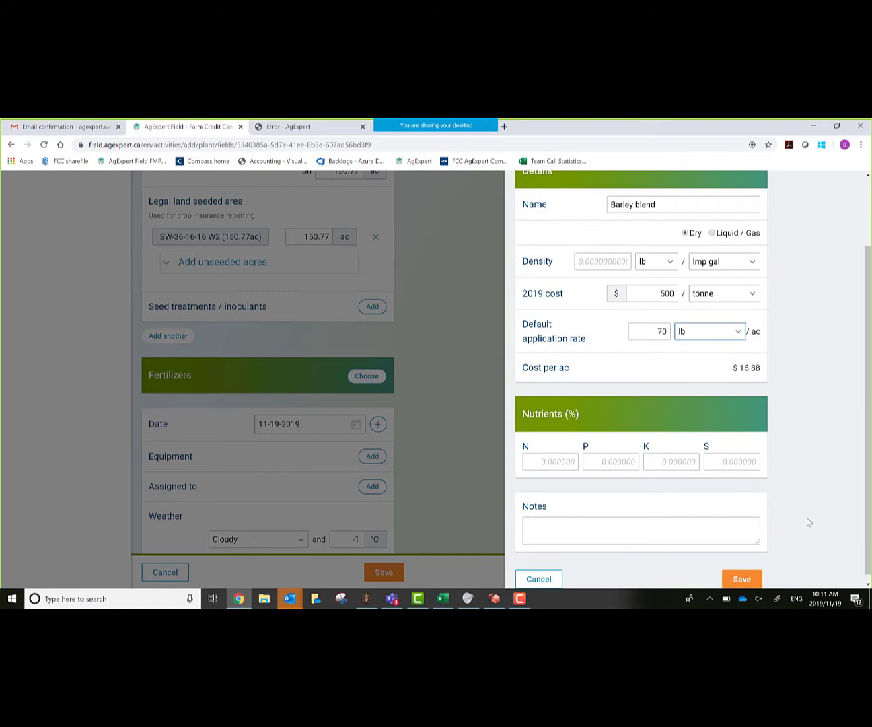
{"action": "left_click", "coordinate": [740, 572]}
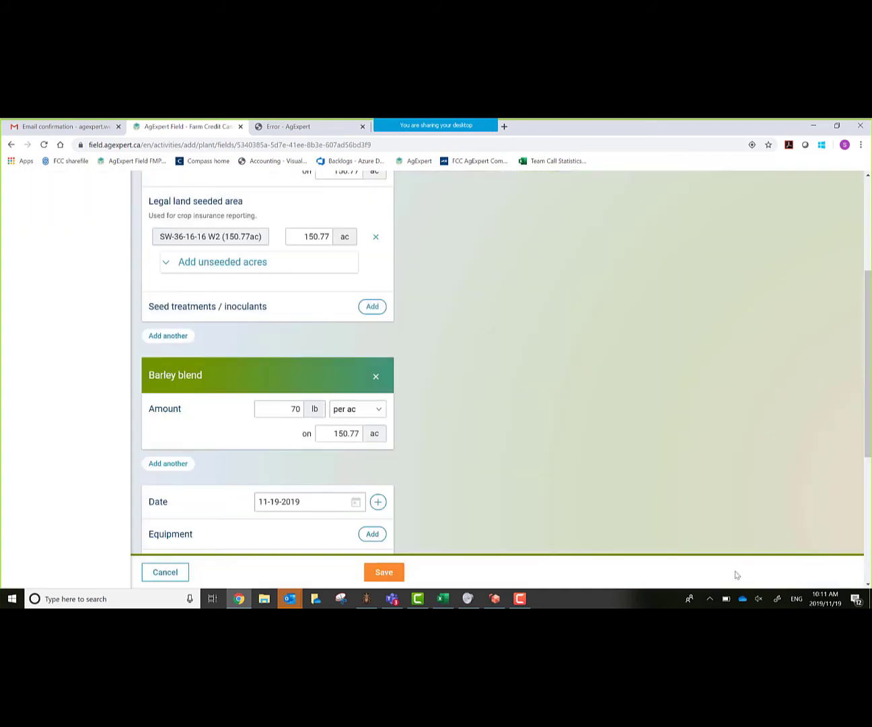
{"action": "scroll", "coordinate": [465, 418], "scroll_direction": "down", "scroll_amount": 2}
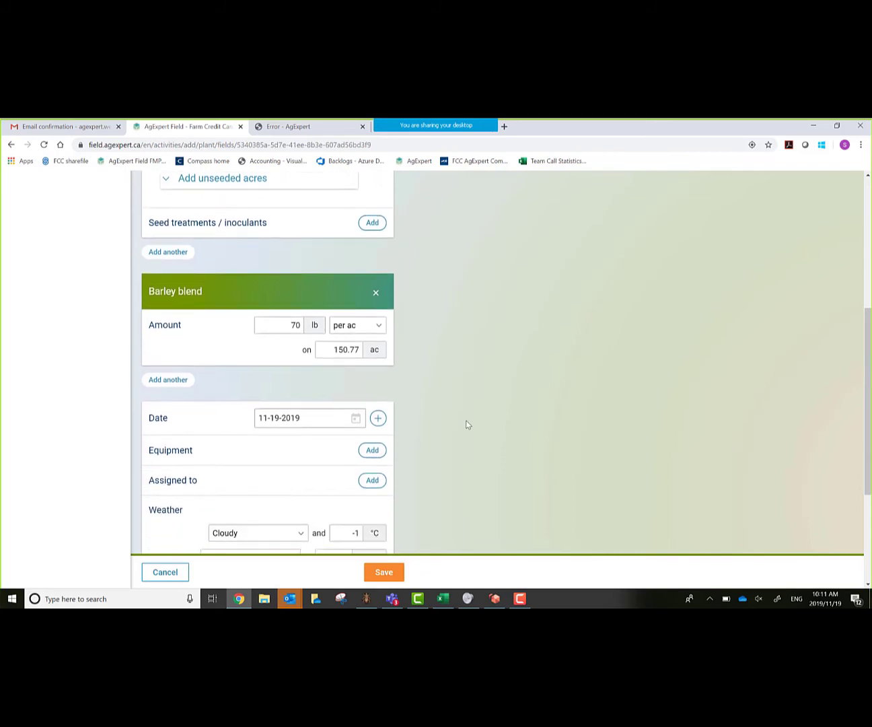
{"action": "scroll", "coordinate": [468, 425], "scroll_direction": "down", "scroll_amount": 1}
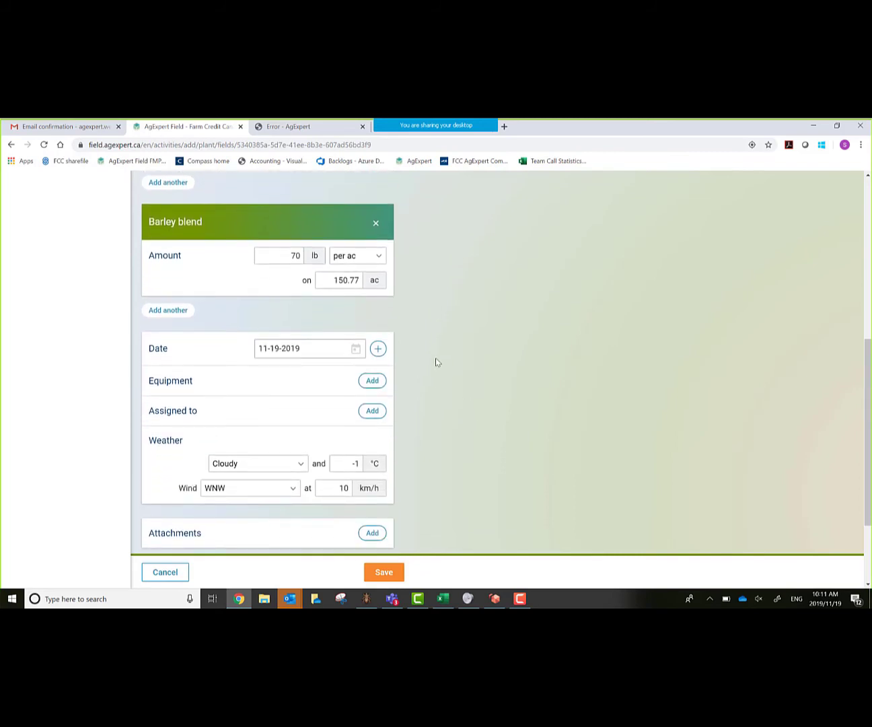
- Set the planting date to May 22, 2019 in the calendar
{"action": "left_click", "coordinate": [356, 350]}
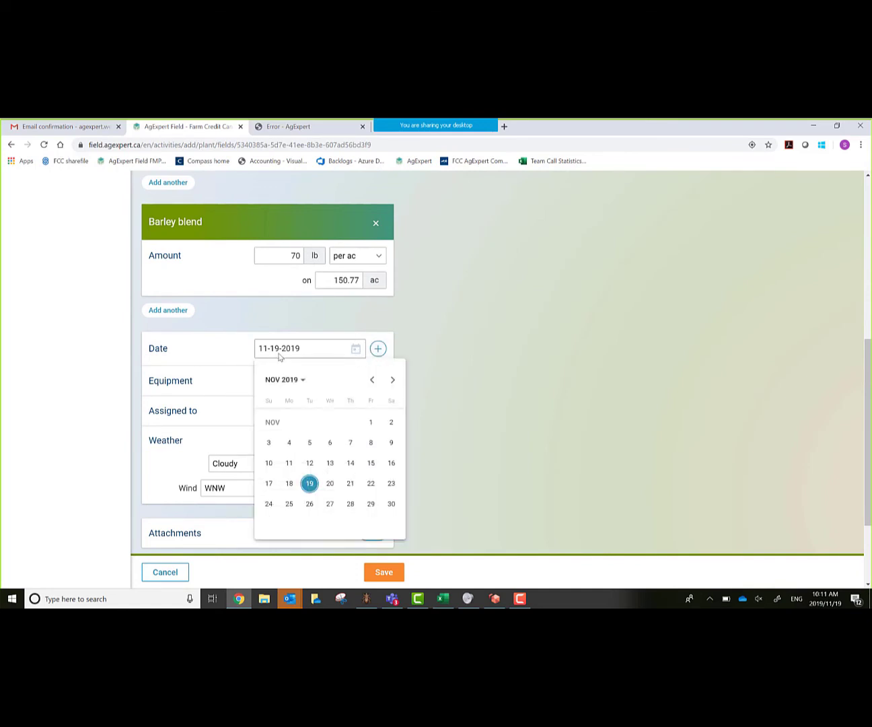
{"action": "left_click", "coordinate": [299, 382]}
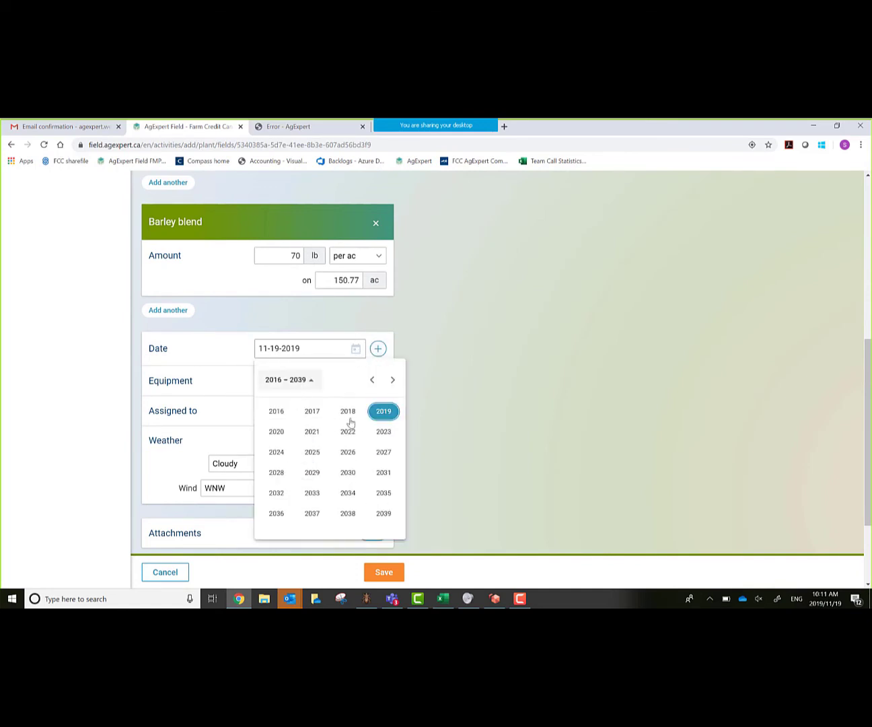
{"action": "left_click", "coordinate": [383, 411]}
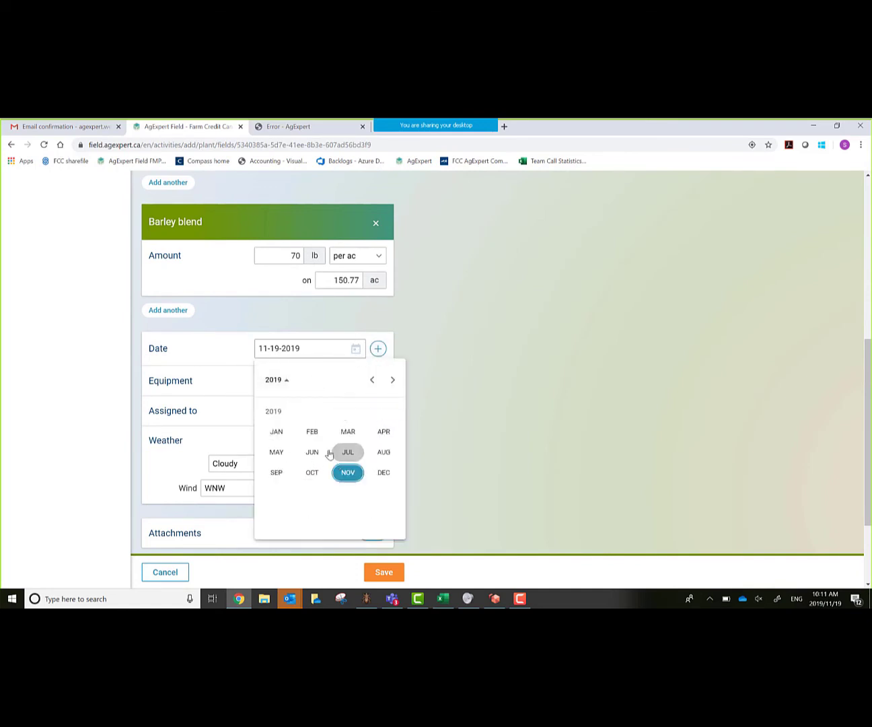
{"action": "left_click", "coordinate": [277, 452]}
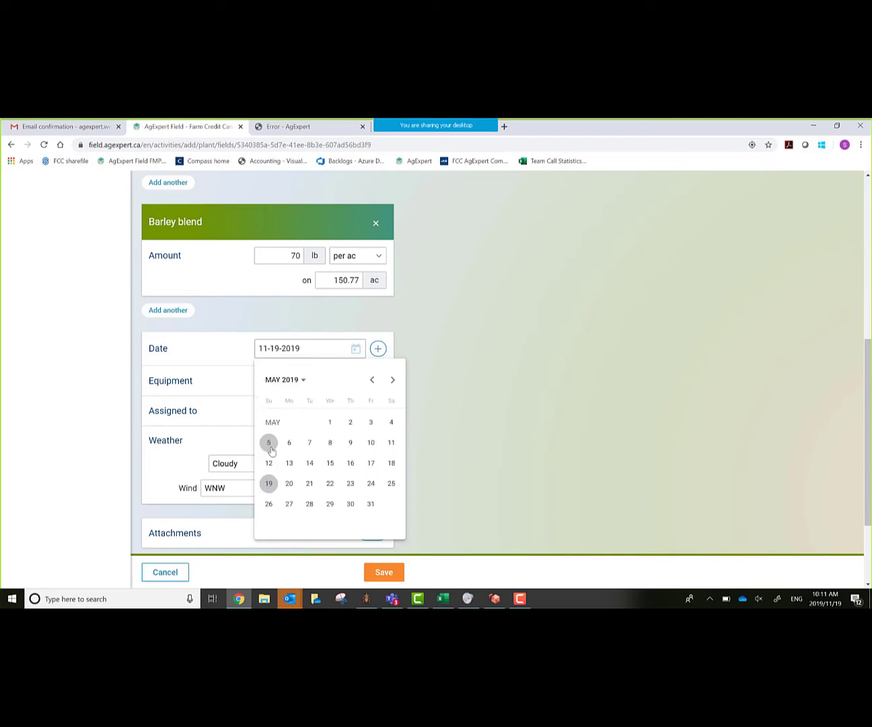
{"action": "left_click", "coordinate": [329, 483]}
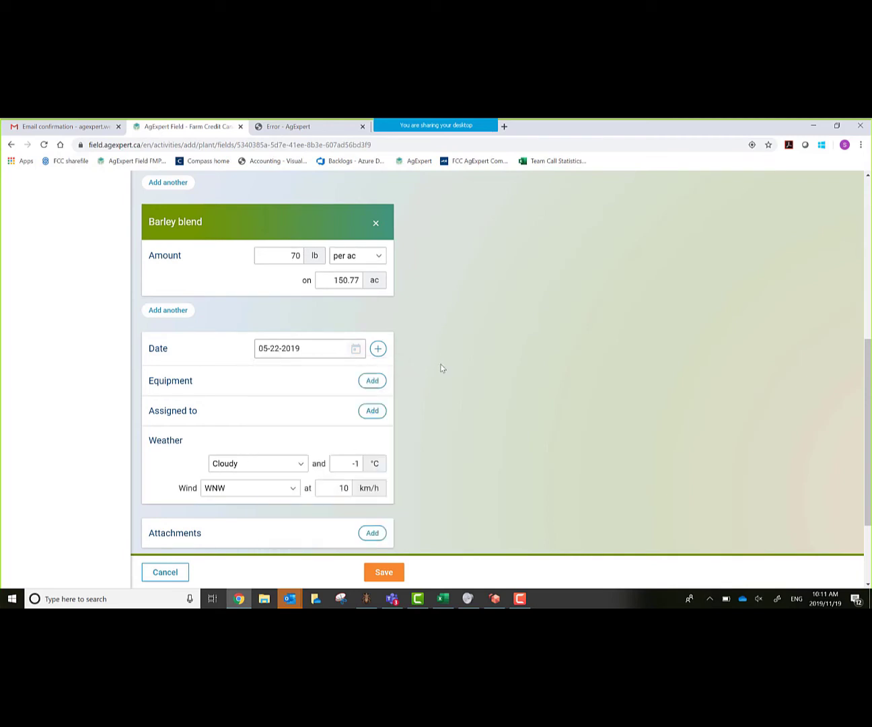
- Check the equipment and labourer options, leaving both unassigned
{"action": "left_click", "coordinate": [370, 381]}
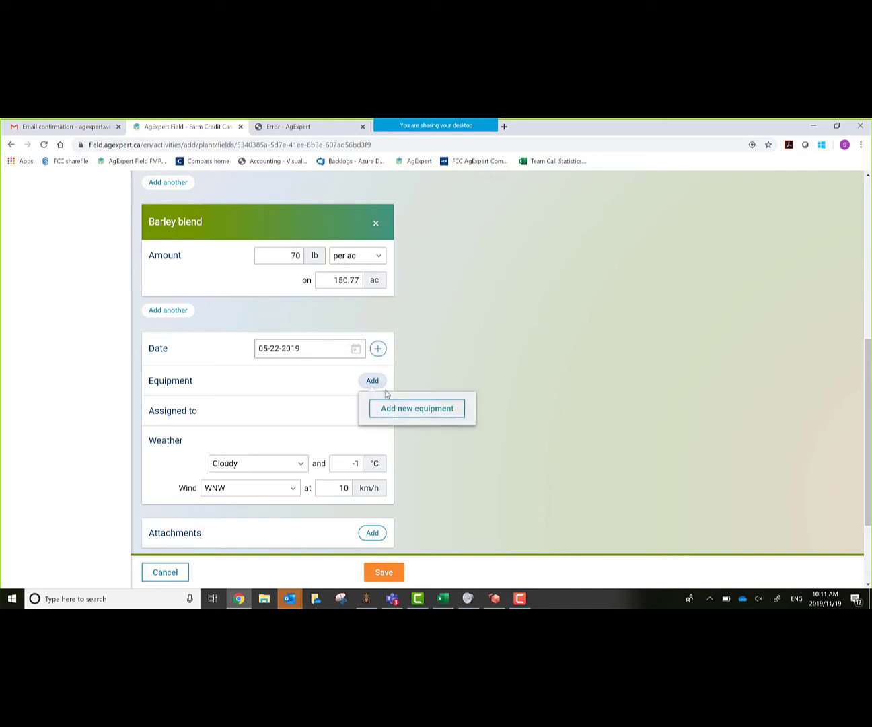
{"action": "left_click", "coordinate": [453, 364]}
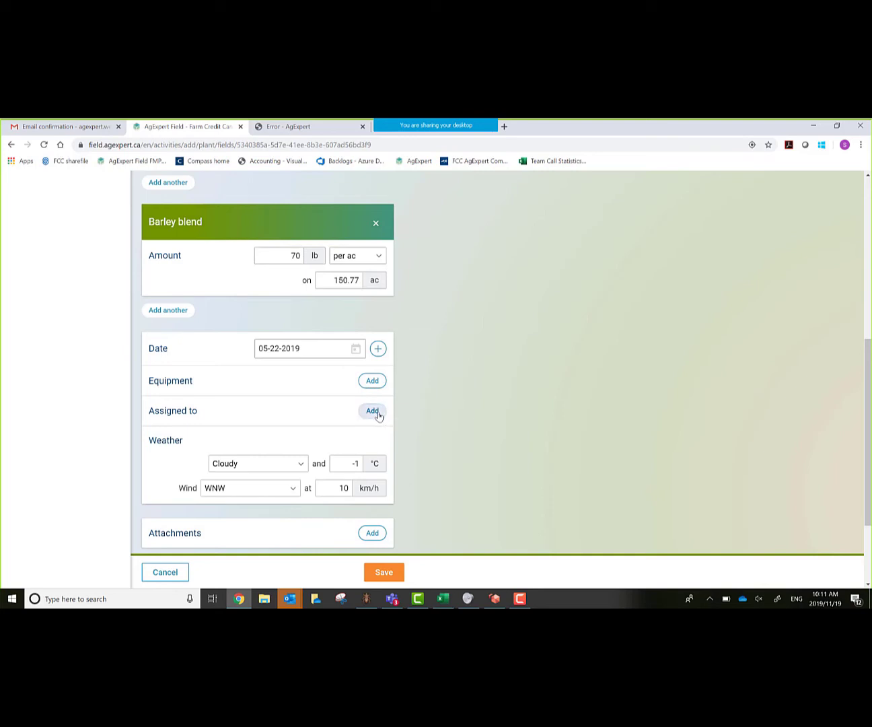
{"action": "left_click", "coordinate": [376, 412]}
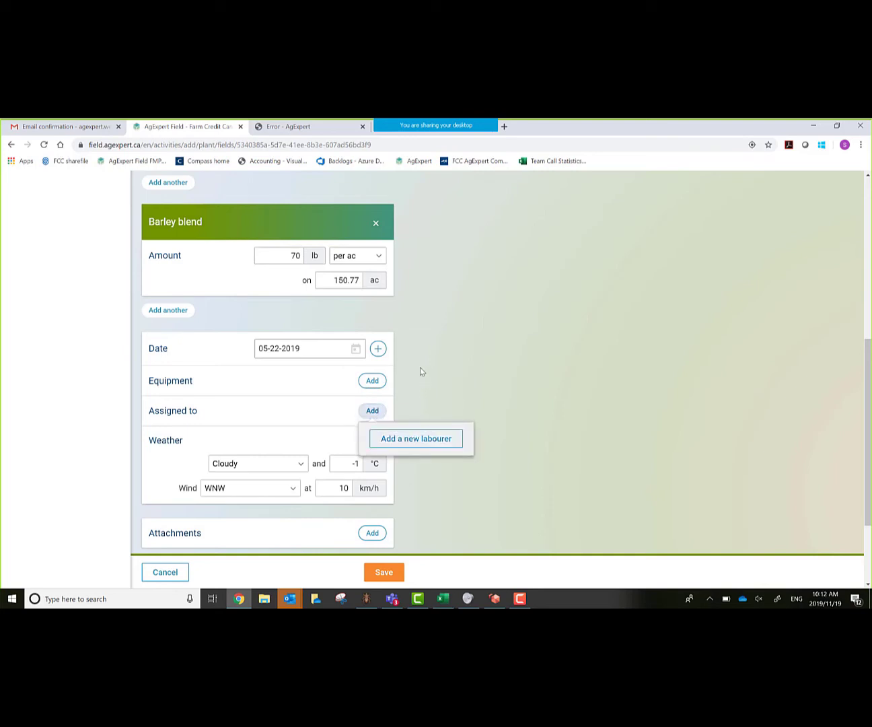
{"action": "left_click", "coordinate": [450, 343]}
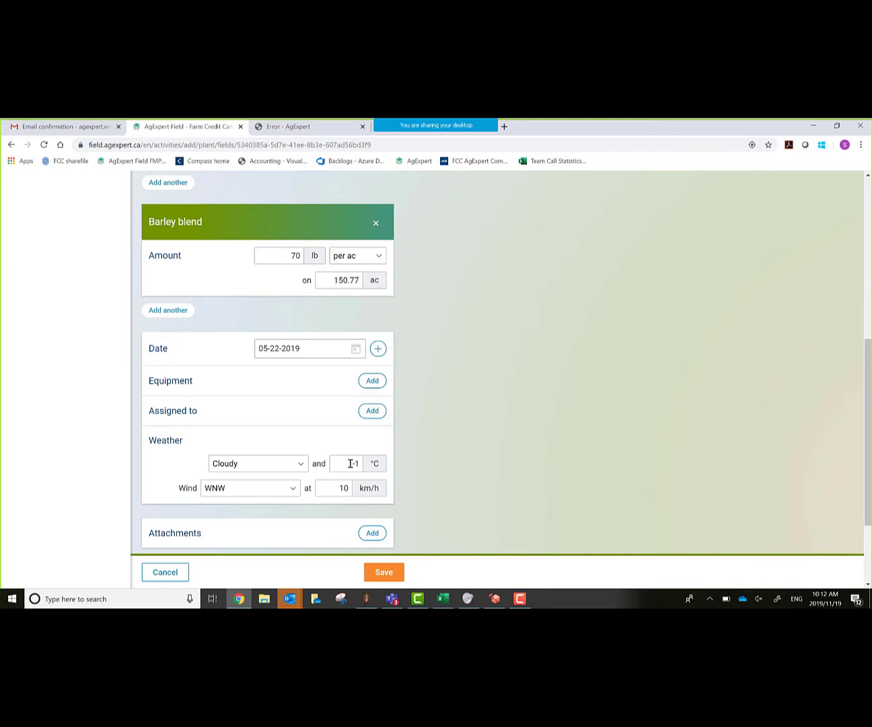
- Change the temperature from -1 to 18 °C and save the planting activity
{"action": "left_click_drag", "start_coordinate": [350, 463], "coordinate": [387, 474]}
{"action": "type", "text": "1"}
{"action": "key", "text": "Tab"}
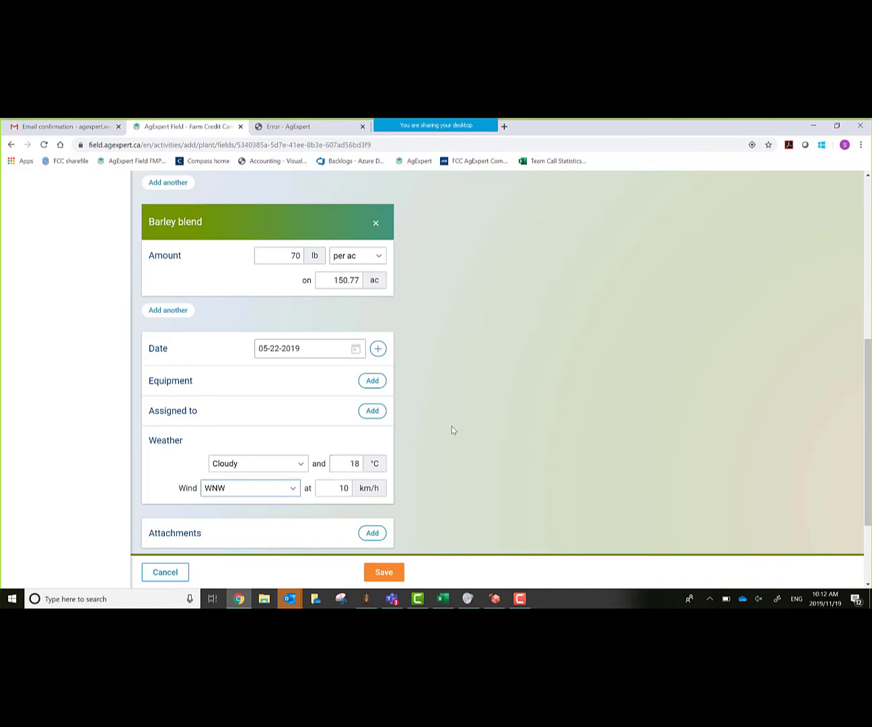
{"action": "scroll", "coordinate": [452, 428], "scroll_direction": "down", "scroll_amount": 2}
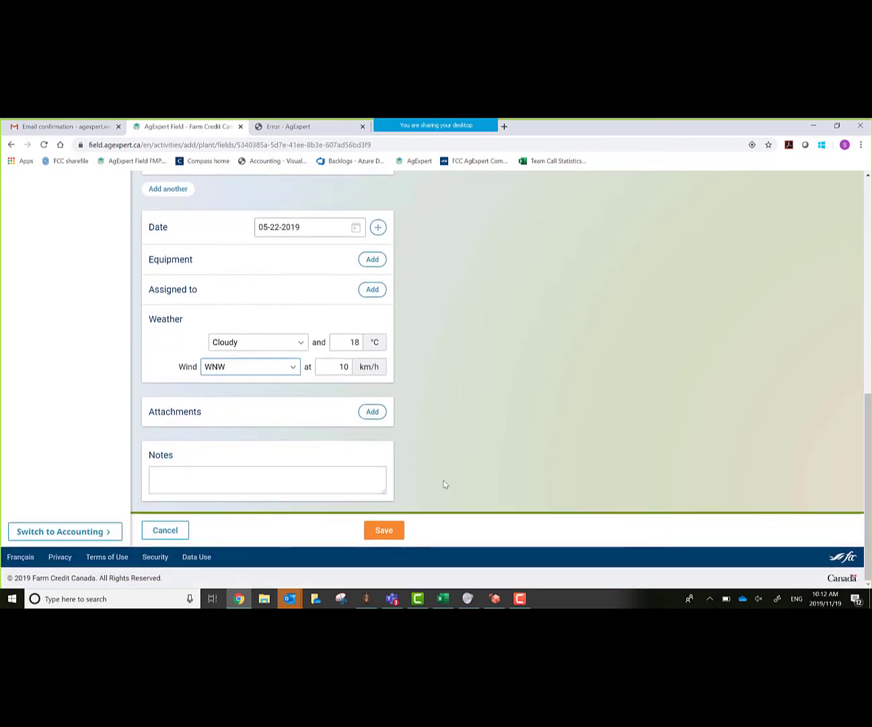
{"action": "left_click", "coordinate": [381, 532]}
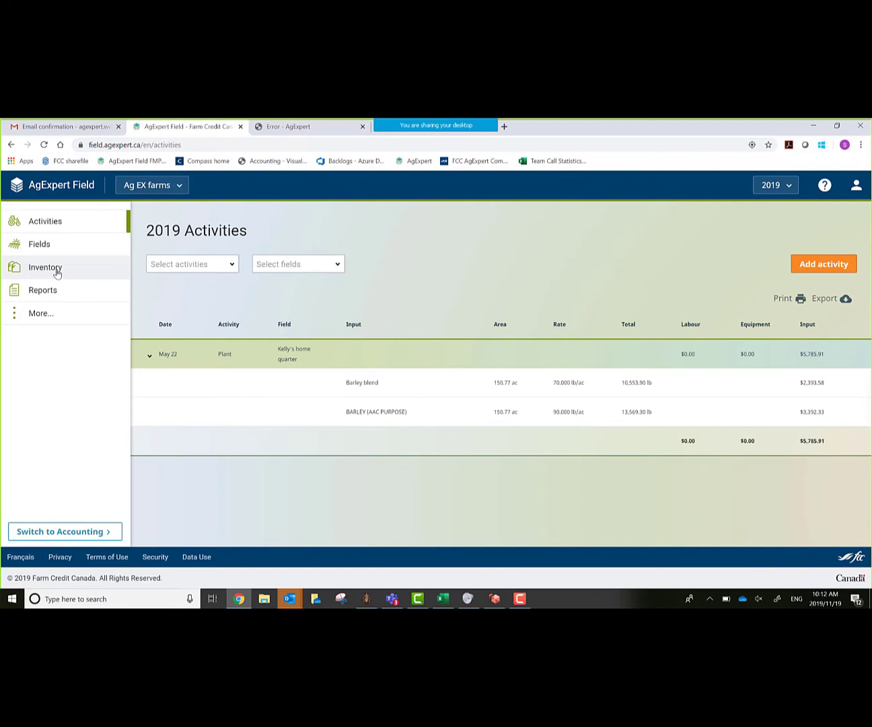
- Open Inventory > Storage Locations to view the empty 2019 list
{"action": "left_click", "coordinate": [57, 271]}
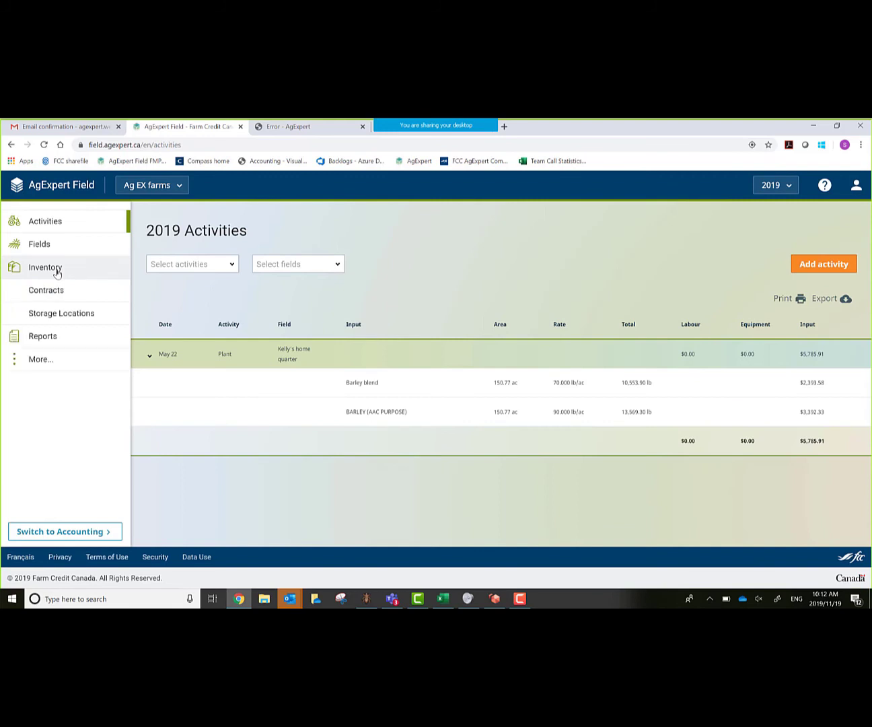
{"action": "left_click", "coordinate": [59, 314]}
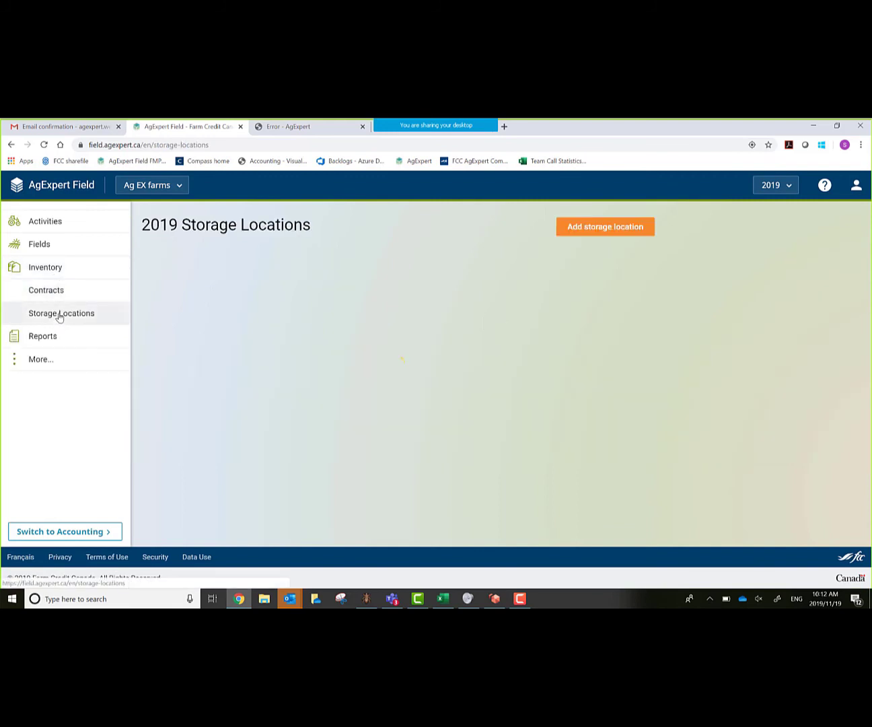
- Create a new storage location Bin1 with 12,000 bu capacity
{"action": "left_click", "coordinate": [631, 227]}
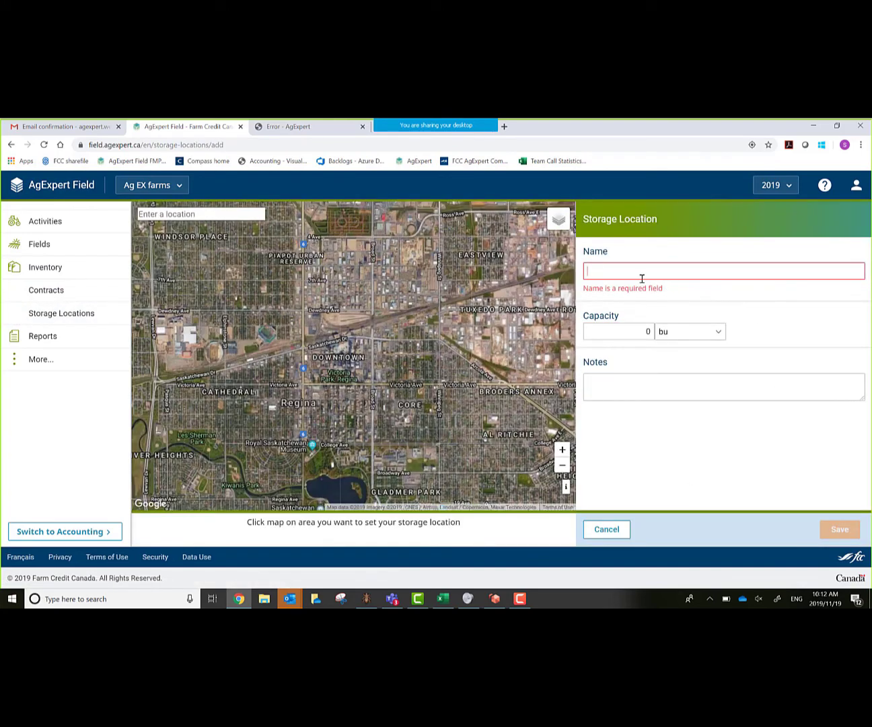
{"action": "type", "text": "Bin1"}
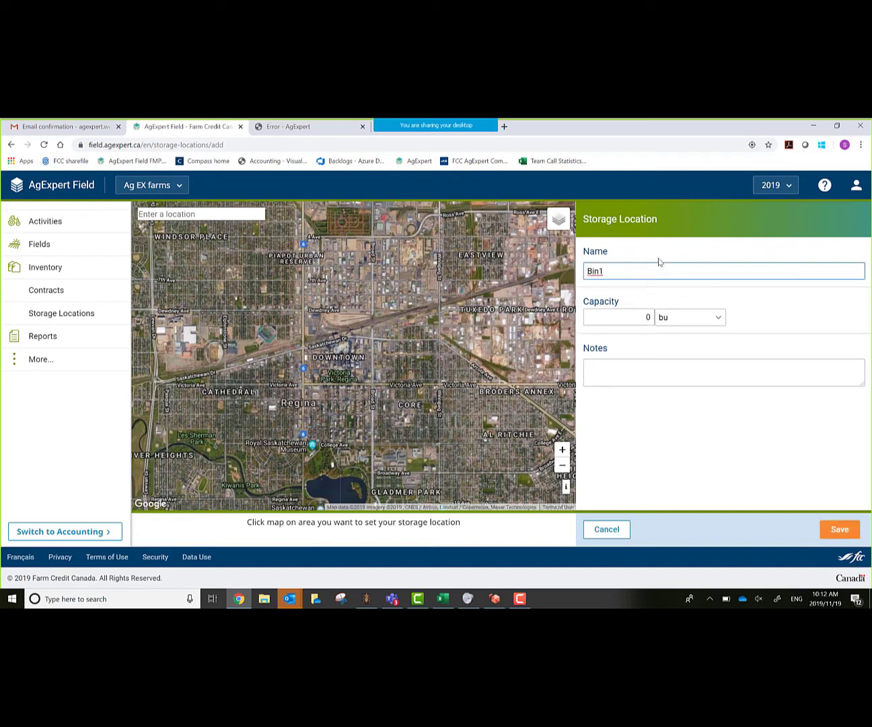
{"action": "key", "text": "Tab"}
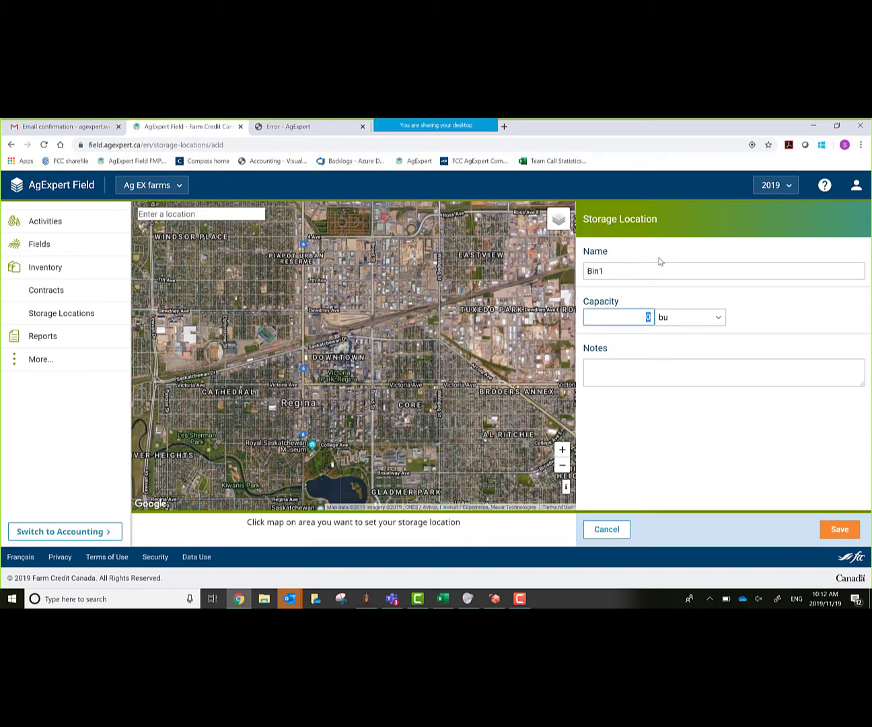
{"action": "type", "text": "100"}
{"action": "type", "text": "2000"}
{"action": "key", "text": "Tab"}
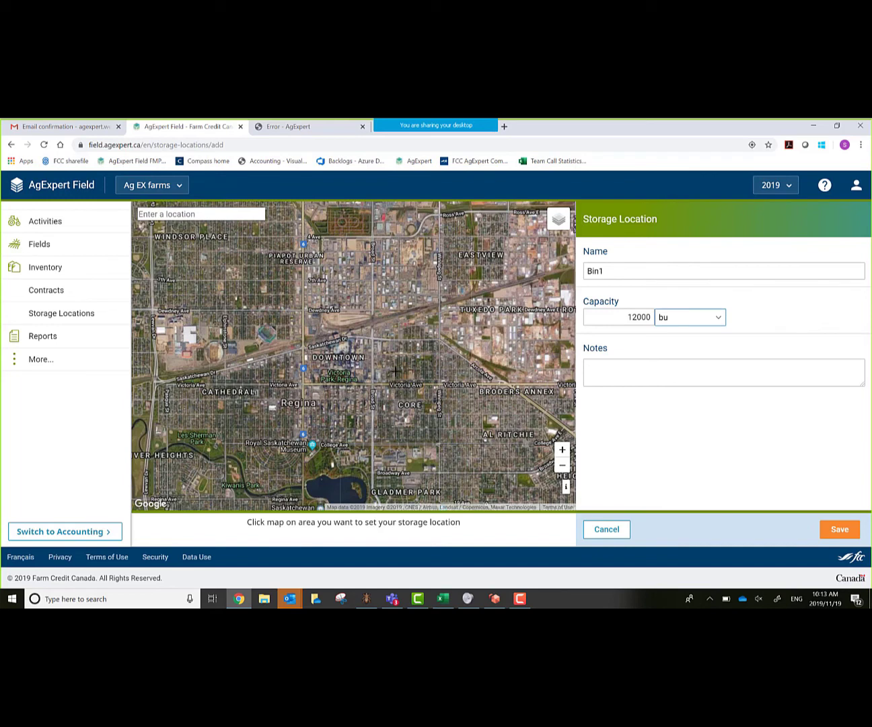
- Search the map for Davin, SK, Canada
{"action": "left_click", "coordinate": [162, 212]}
{"action": "type", "text": "daa"}
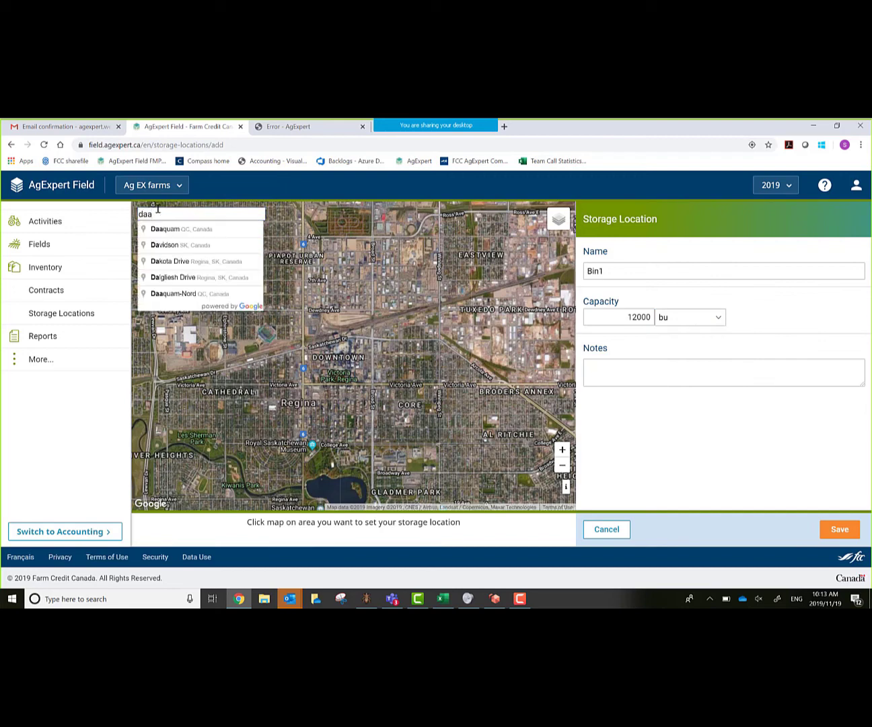
{"action": "key", "text": "BackSpace"}
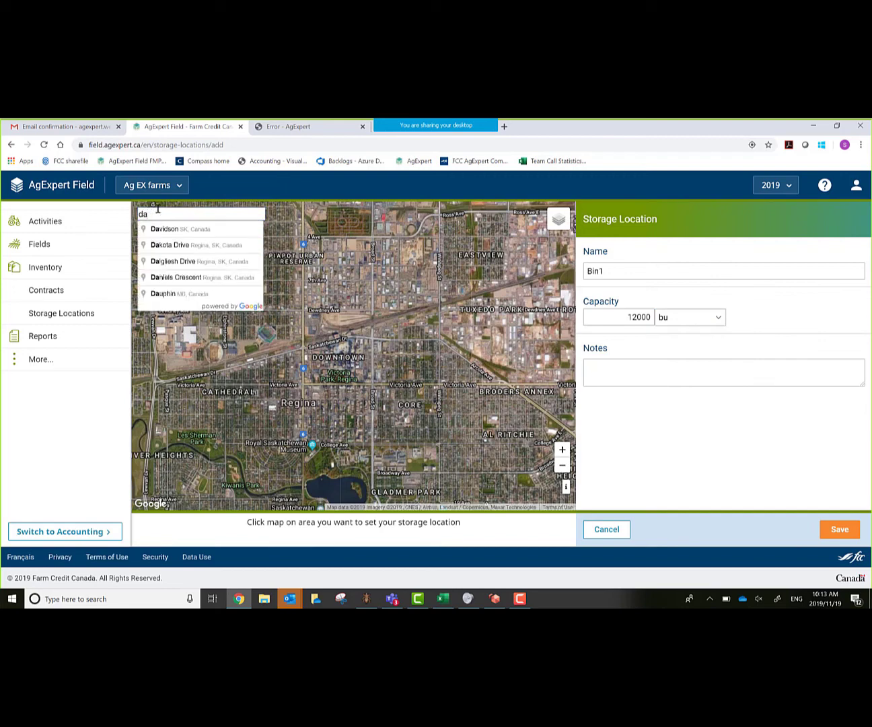
{"action": "type", "text": "vin"}
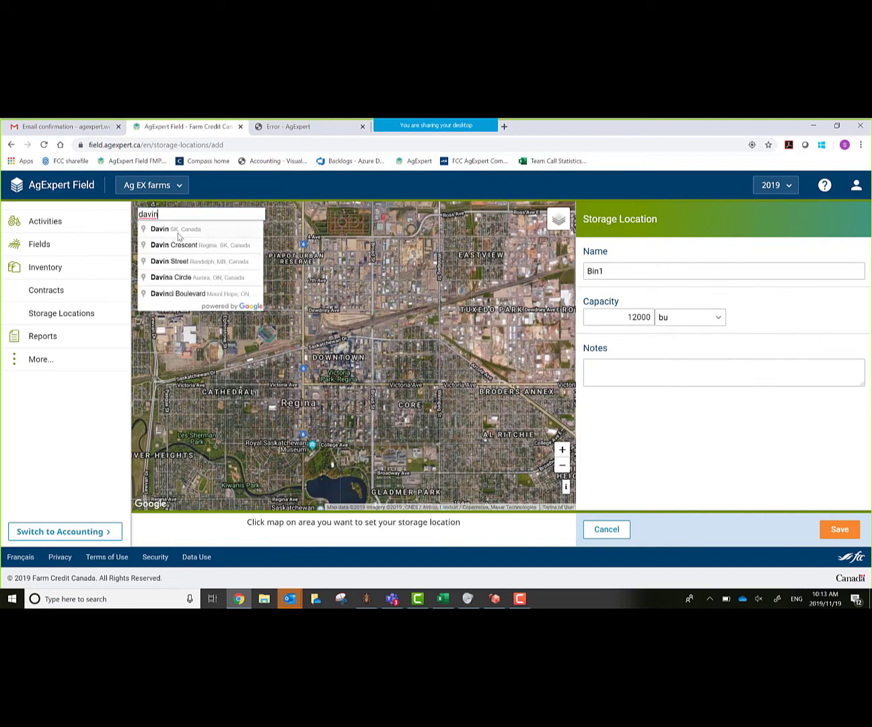
{"action": "left_click", "coordinate": [178, 234]}
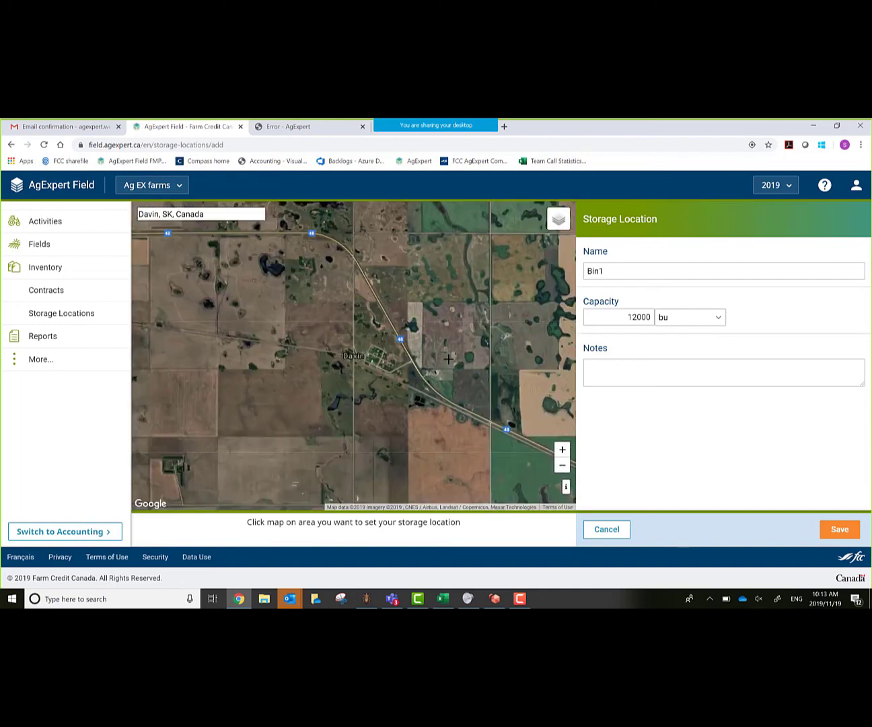
- Zoom to the farmyard east of Davin, mark the bin's spot and save Bin1
{"action": "left_click_drag", "start_coordinate": [449, 360], "coordinate": [226, 376]}
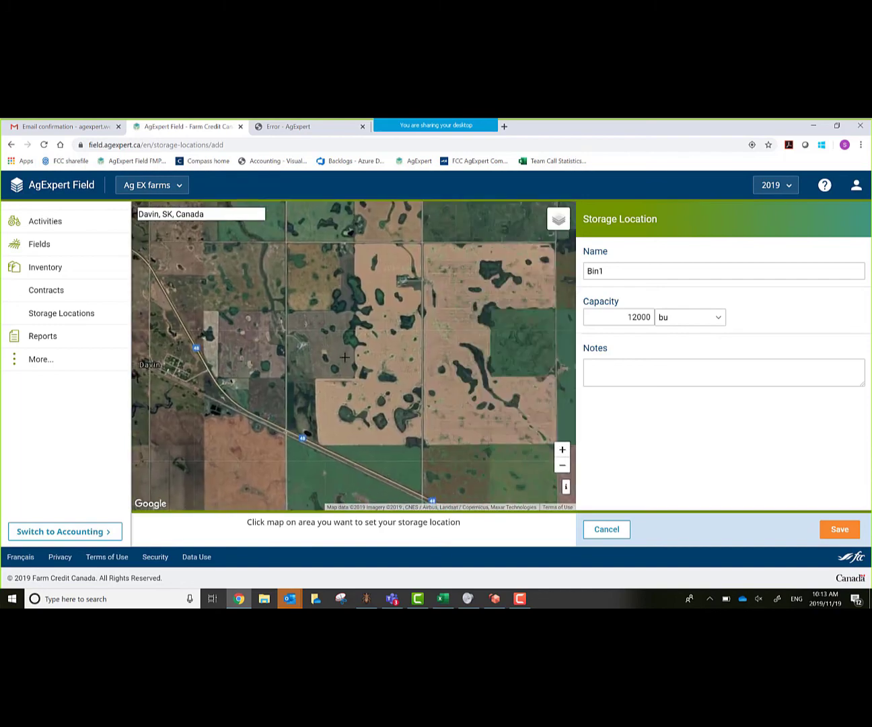
{"action": "left_click", "coordinate": [563, 450]}
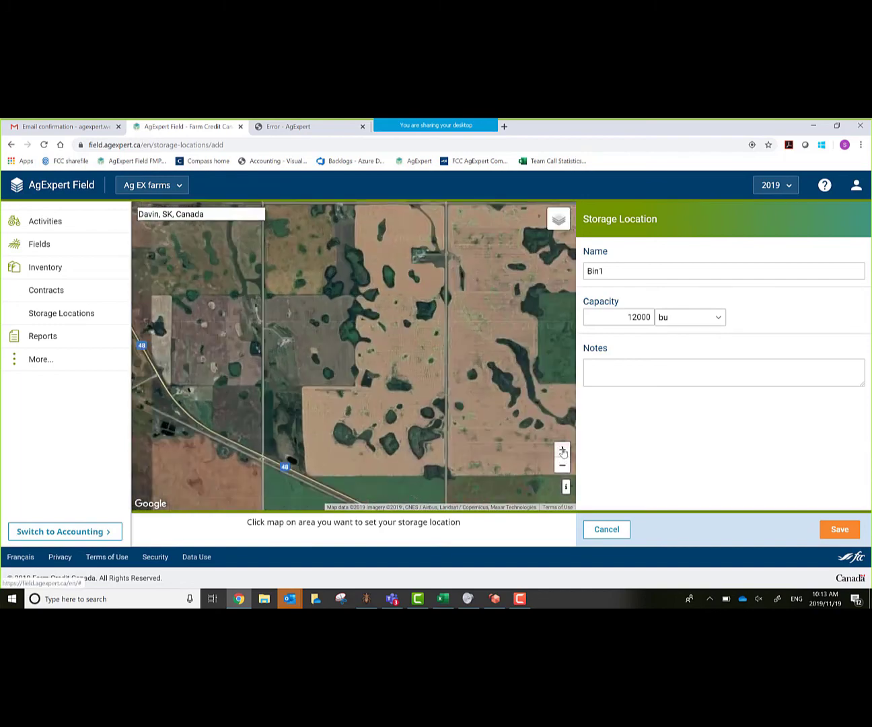
{"action": "left_click", "coordinate": [562, 450]}
{"action": "scroll", "coordinate": [386, 373], "scroll_direction": "up", "scroll_amount": 2}
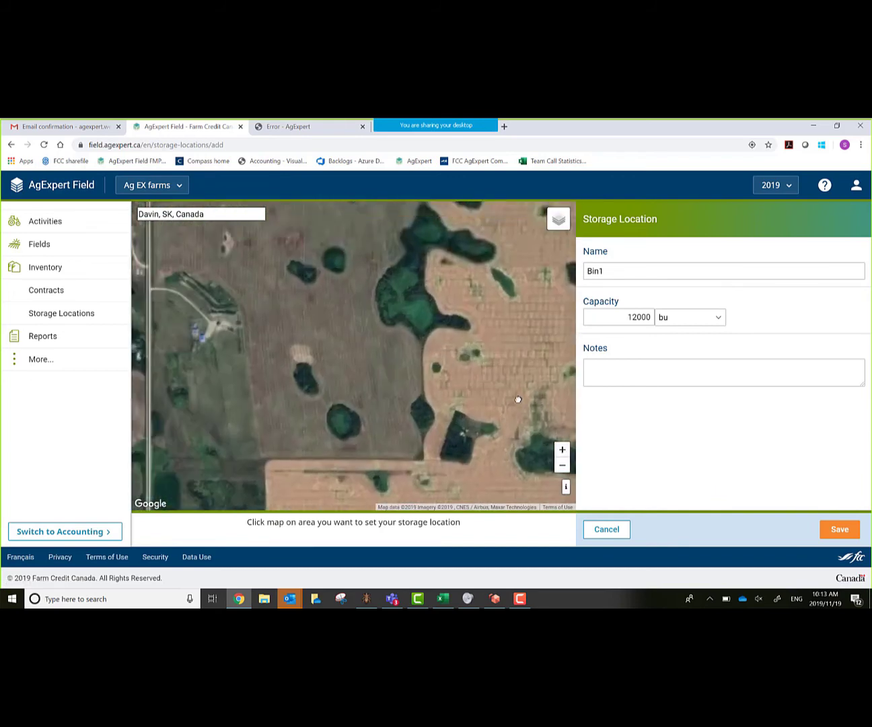
{"action": "left_click_drag", "start_coordinate": [518, 400], "coordinate": [551, 380]}
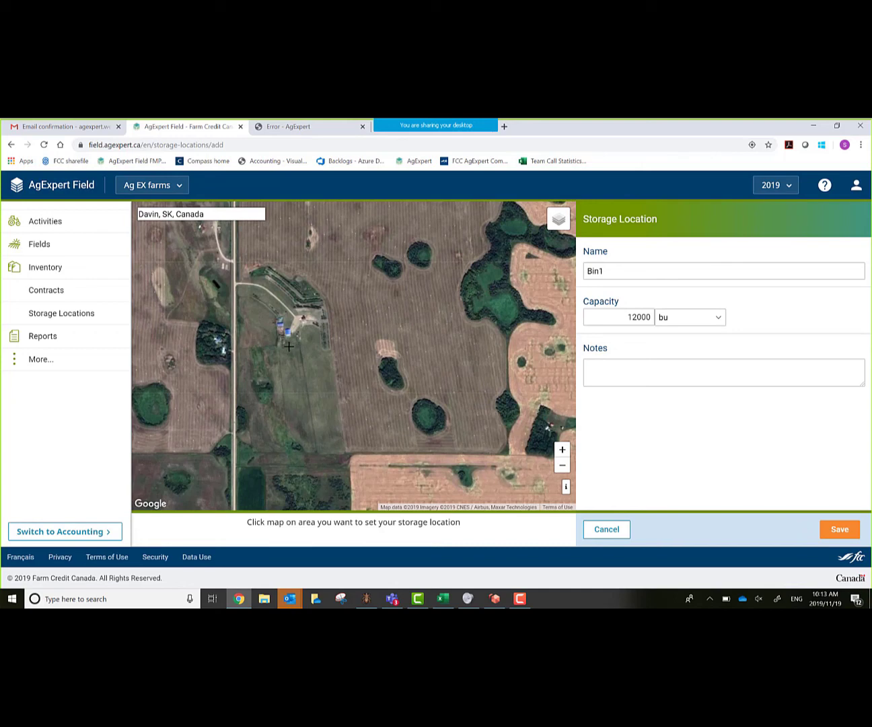
{"action": "left_click", "coordinate": [288, 346]}
{"action": "left_click", "coordinate": [834, 530]}
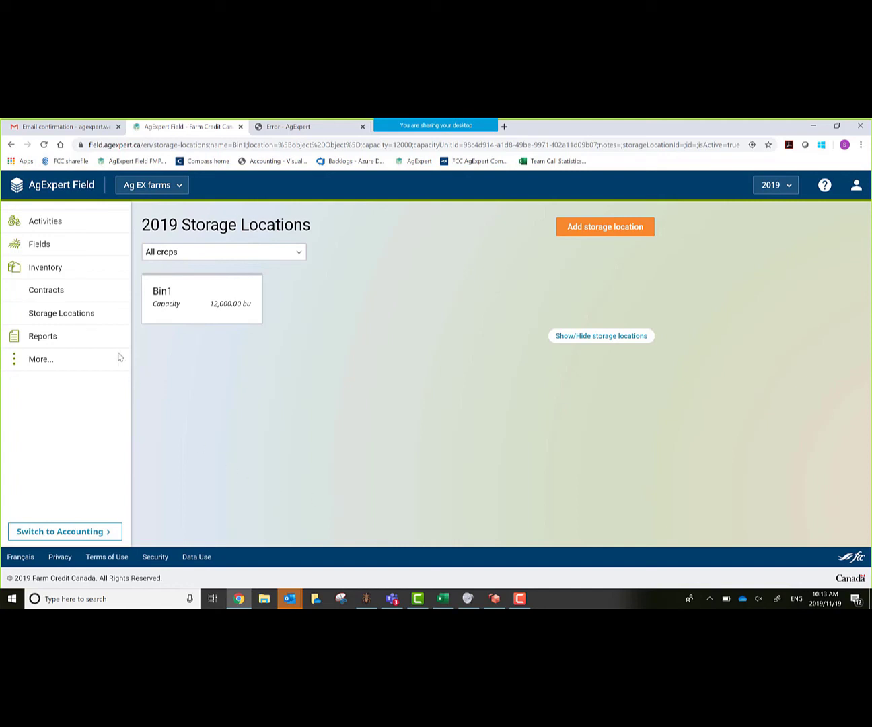
- Go to the 2019 Activities list and add a new activity
{"action": "left_click", "coordinate": [45, 222]}
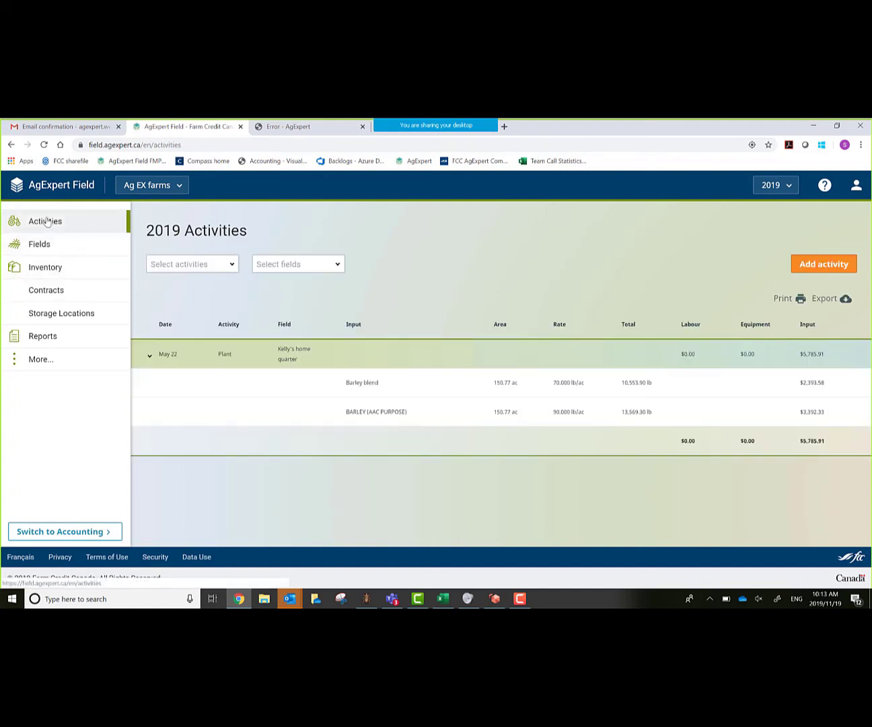
{"action": "left_click", "coordinate": [824, 262]}
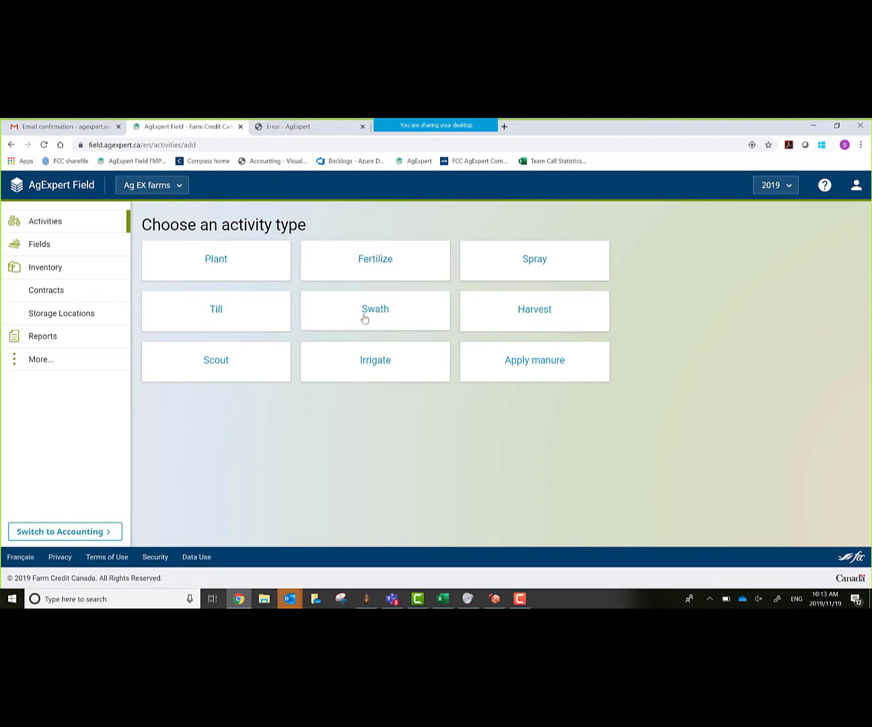
- Start a Harvest on the home quarter field with a yield of 70 bu/ac
{"action": "left_click", "coordinate": [538, 312]}
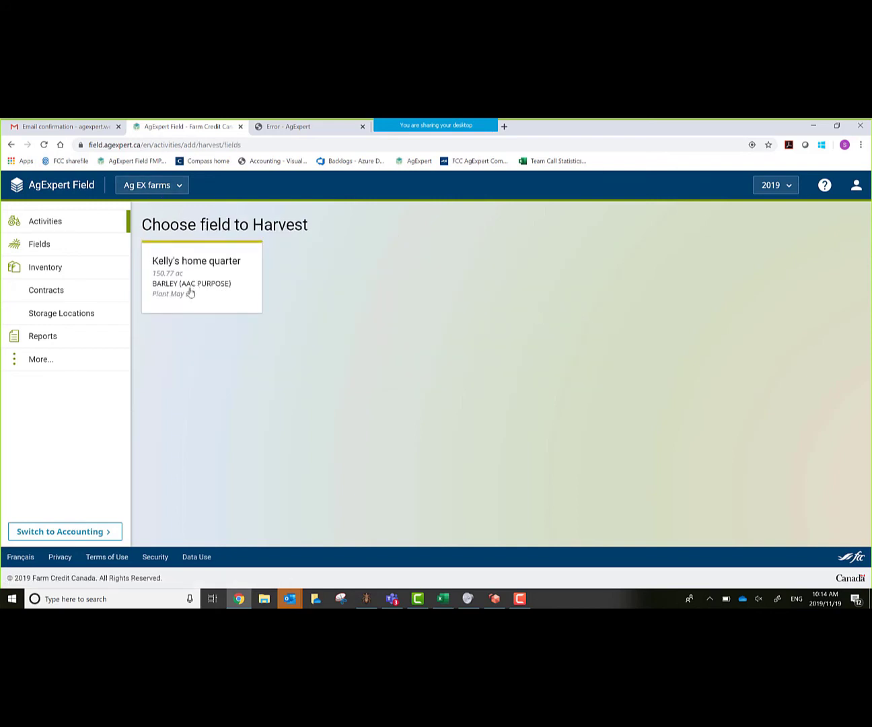
{"action": "left_click", "coordinate": [191, 293]}
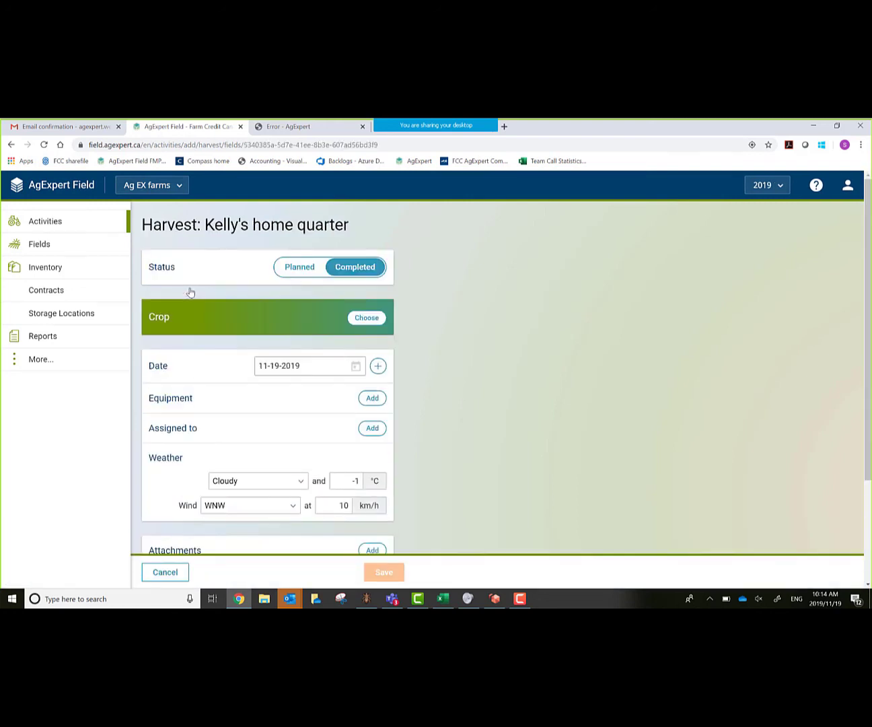
{"action": "scroll", "coordinate": [645, 350], "scroll_direction": "down", "scroll_amount": 1}
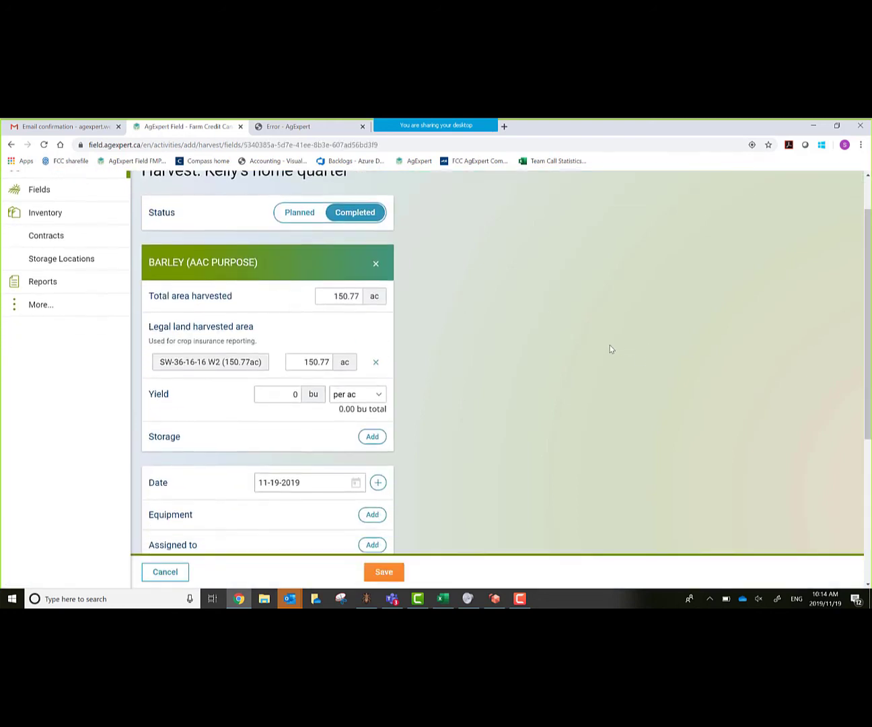
{"action": "scroll", "coordinate": [605, 347], "scroll_direction": "down", "scroll_amount": 1}
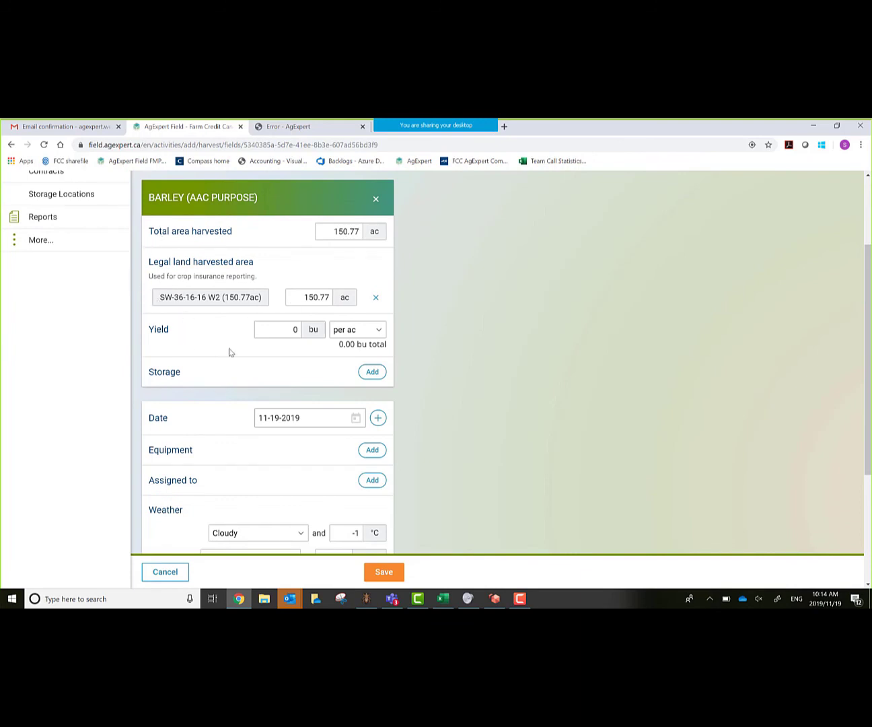
{"action": "left_click", "coordinate": [281, 329]}
{"action": "type", "text": "700"}
{"action": "key", "text": "BackSpace"}
{"action": "key", "text": "Tab"}
- Store 10,553.9 bu of the harvested barley in Bin1
{"action": "left_click", "coordinate": [369, 375]}
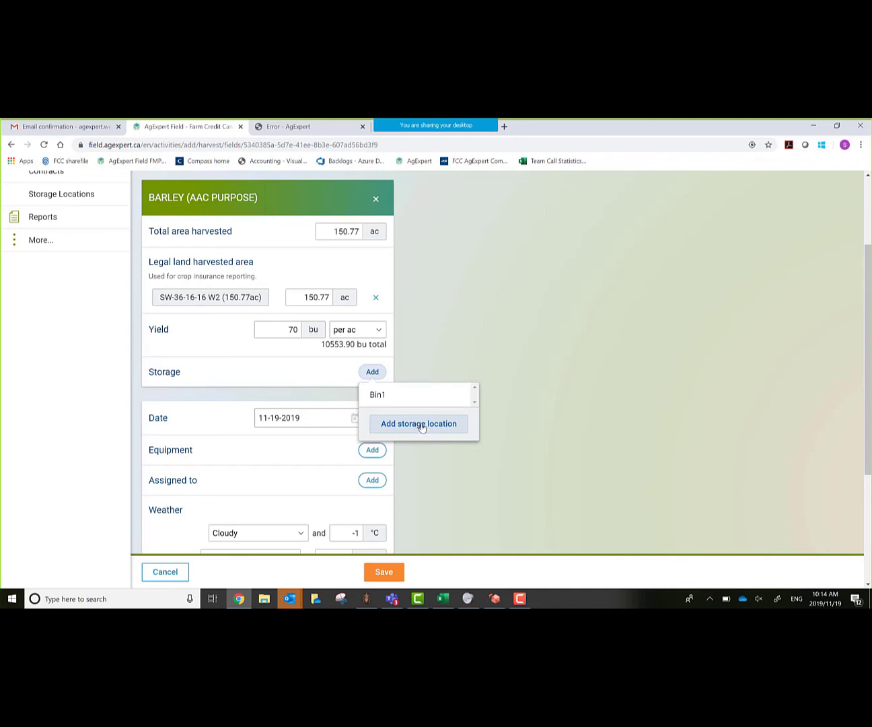
{"action": "left_click", "coordinate": [390, 399]}
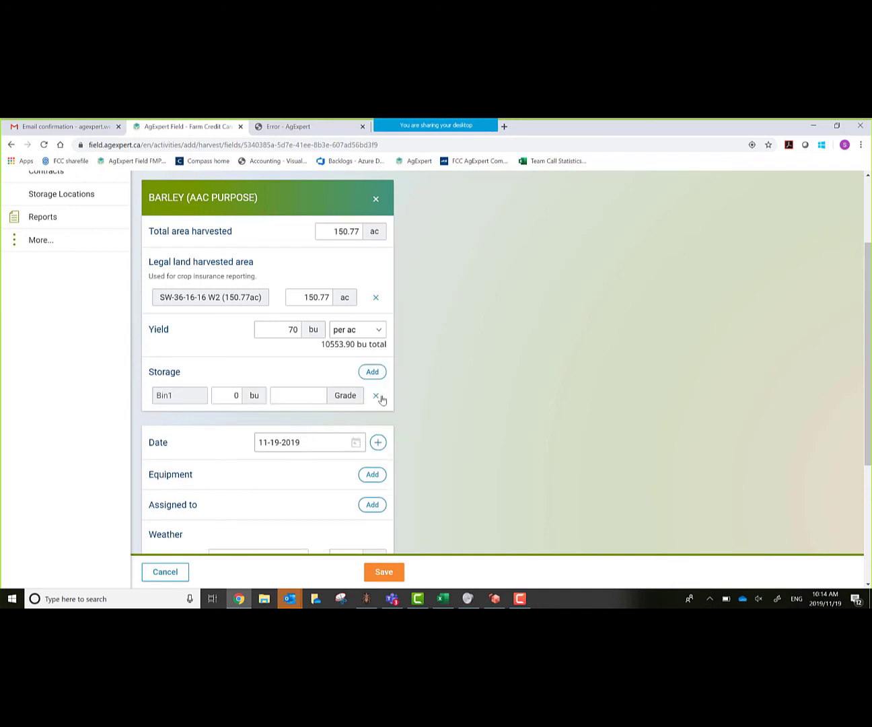
{"action": "left_click", "coordinate": [231, 397]}
{"action": "type", "text": "10"}
{"action": "type", "text": "55"}
{"action": "type", "text": "3"}
{"action": "type", "text": "."}
{"action": "type", "text": "9"}
{"action": "key", "text": "Tab"}
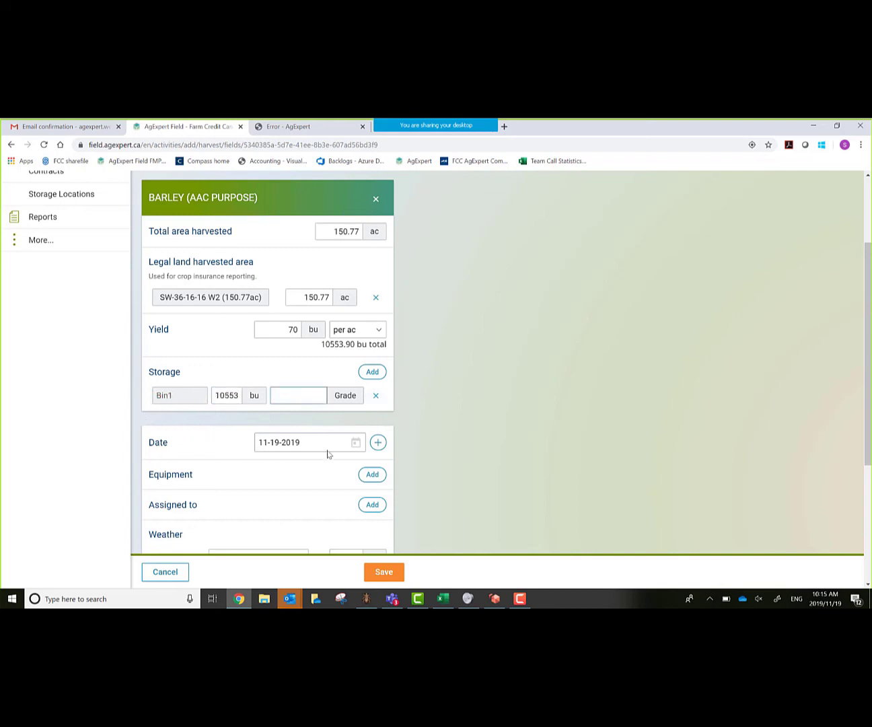
- Set the harvest date to October 15, 2019
{"action": "left_click", "coordinate": [352, 443]}
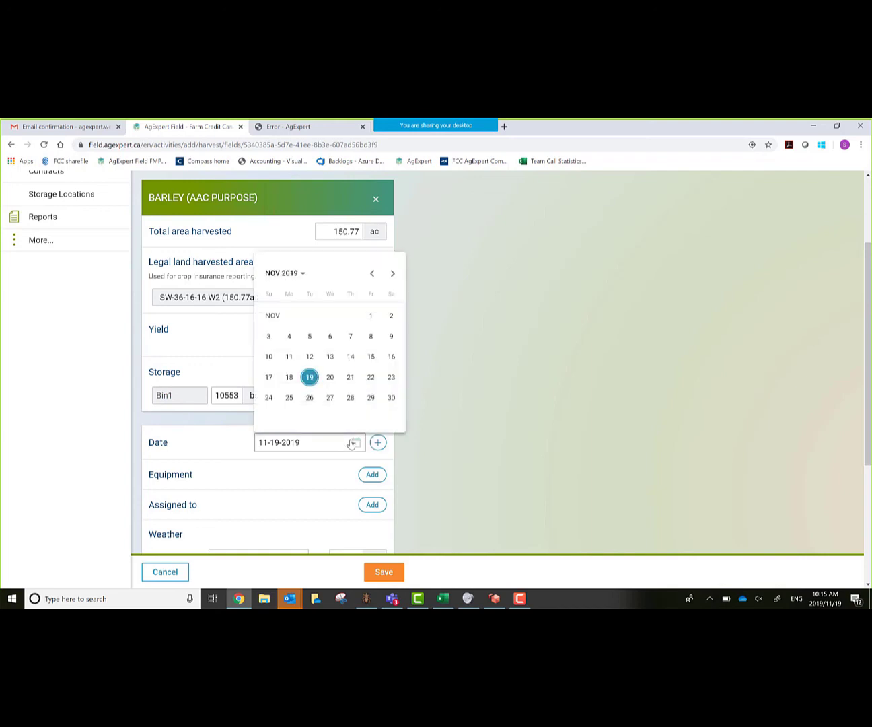
{"action": "left_click", "coordinate": [371, 274]}
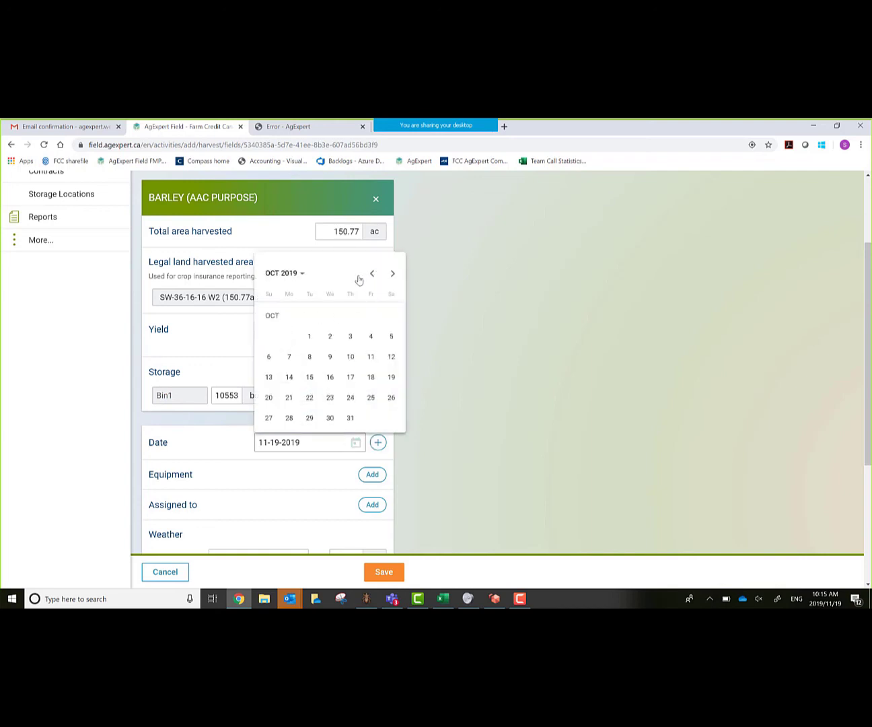
{"action": "left_click", "coordinate": [310, 378]}
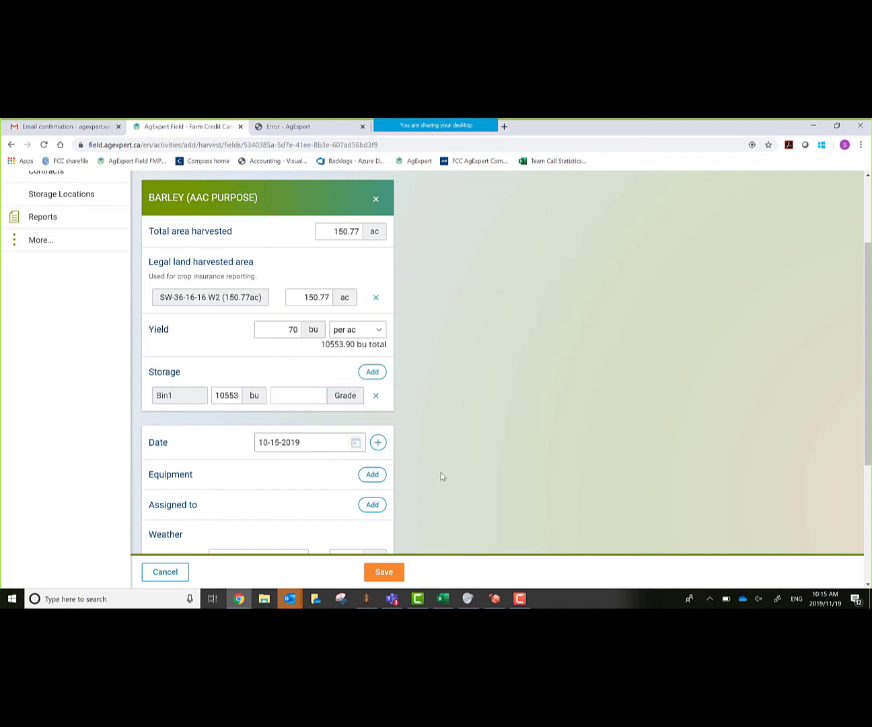
- Change the temperature to 10 °C and save the harvest activity
{"action": "scroll", "coordinate": [432, 475], "scroll_direction": "down", "scroll_amount": 2}
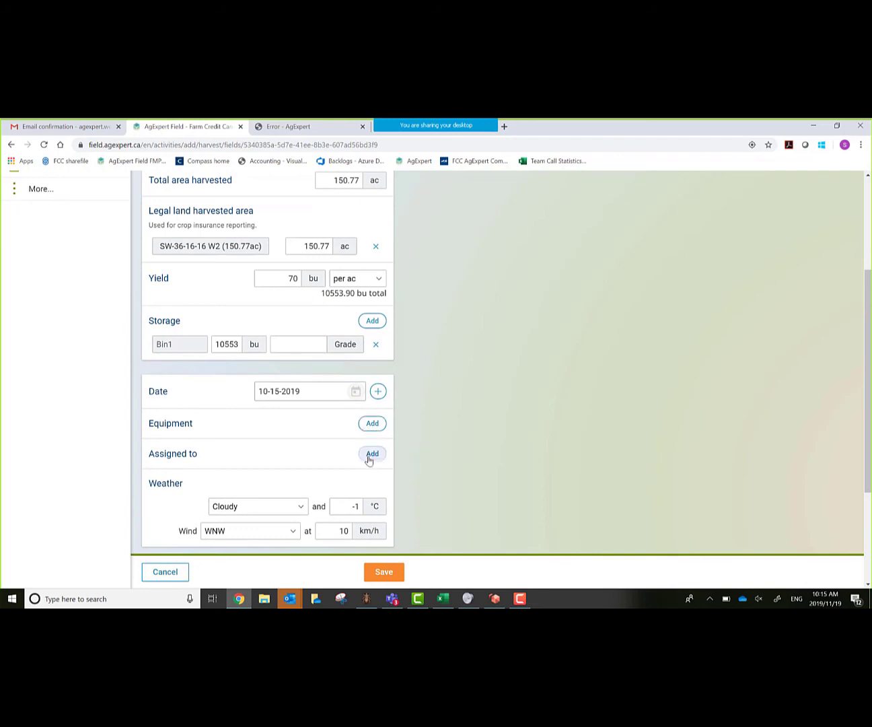
{"action": "scroll", "coordinate": [369, 457], "scroll_direction": "down", "scroll_amount": 1}
{"action": "left_click_drag", "start_coordinate": [350, 452], "coordinate": [384, 464]}
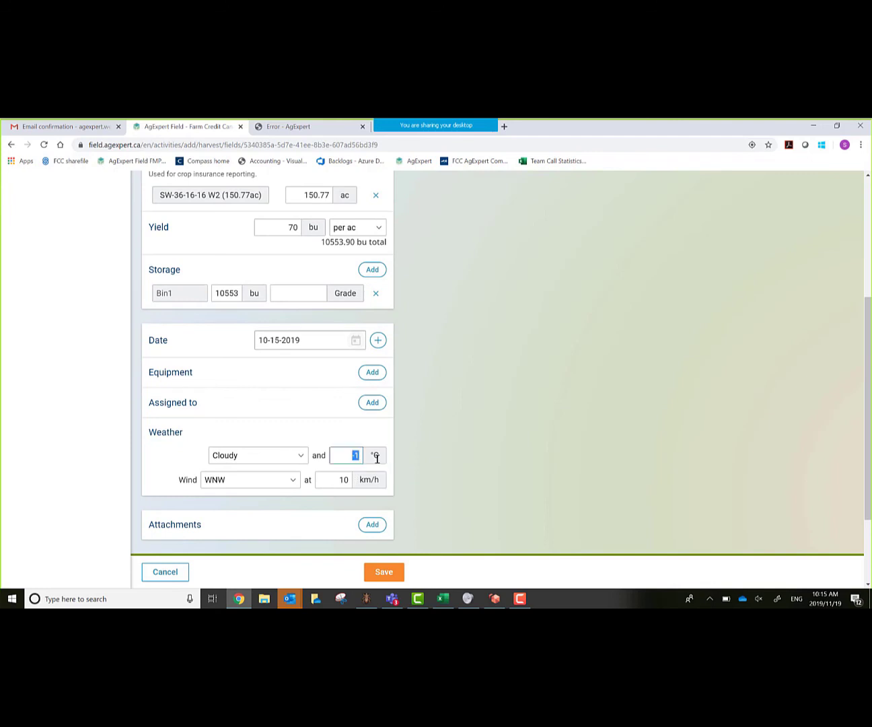
{"action": "type", "text": "10"}
{"action": "key", "text": "Tab"}
{"action": "scroll", "coordinate": [529, 486], "scroll_direction": "down", "scroll_amount": 1}
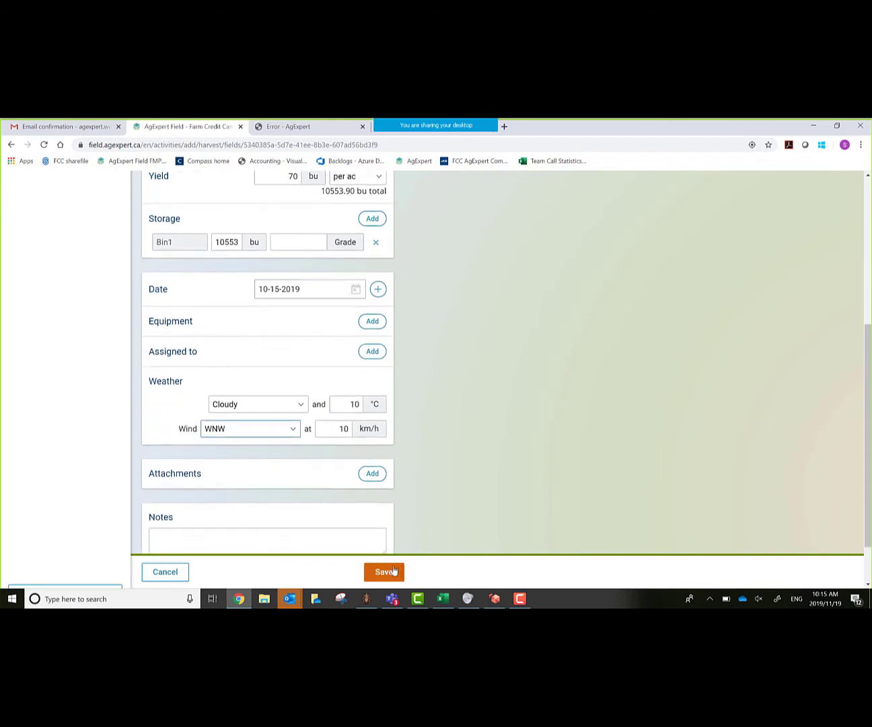
{"action": "left_click", "coordinate": [381, 572]}
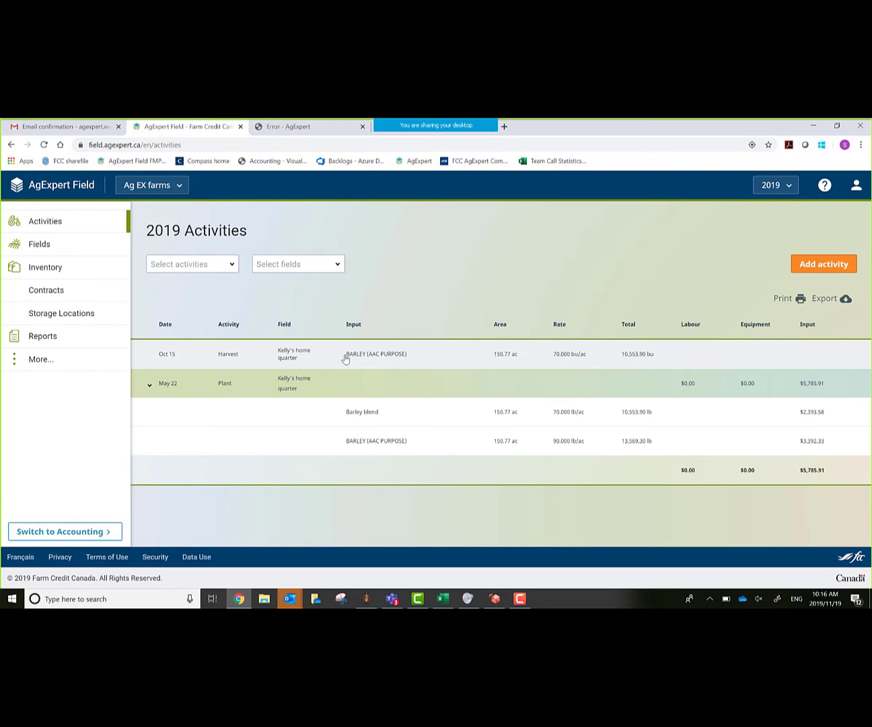
- Review the 2019 Activities table with the Oct 15 Harvest row above the May 22 Plant
{"action": "left_click", "coordinate": [855, 185]}
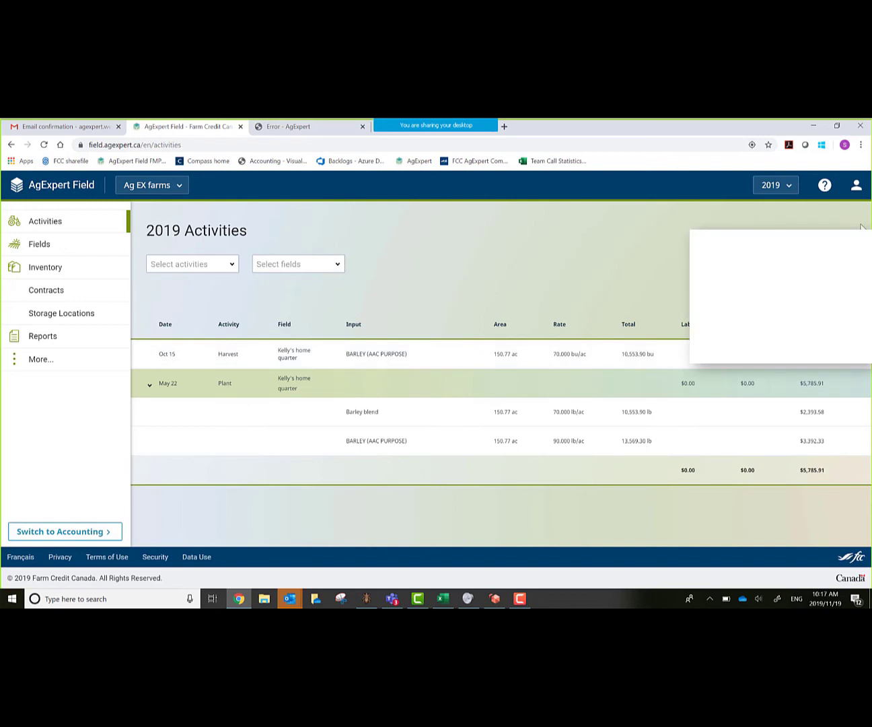